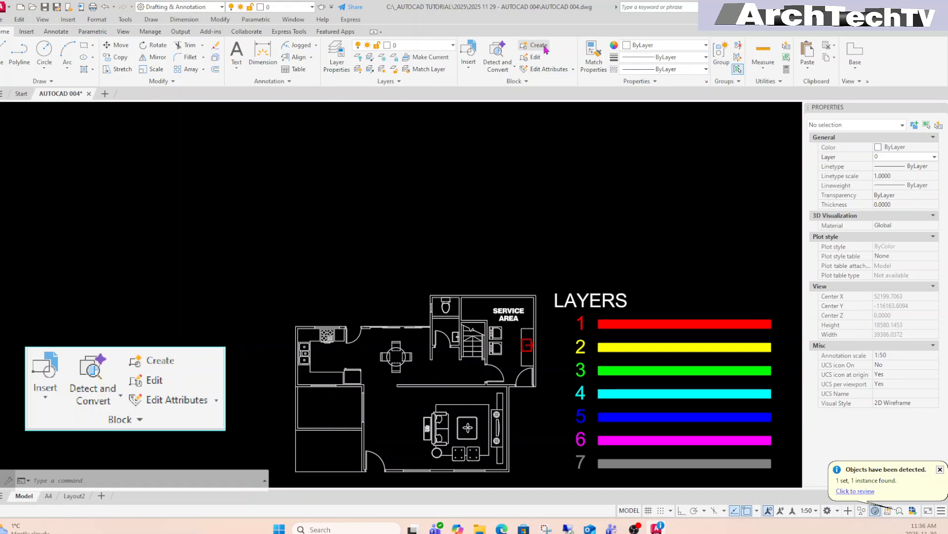
Open the Block Definition dialog, then close it without creating a block.
left_click(539, 46)
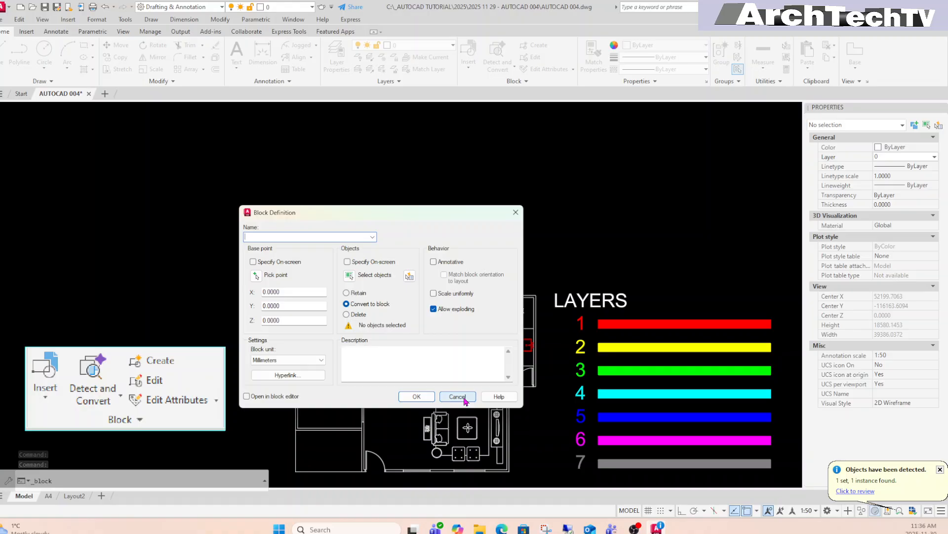
left_click_drag(472, 216, 549, 152)
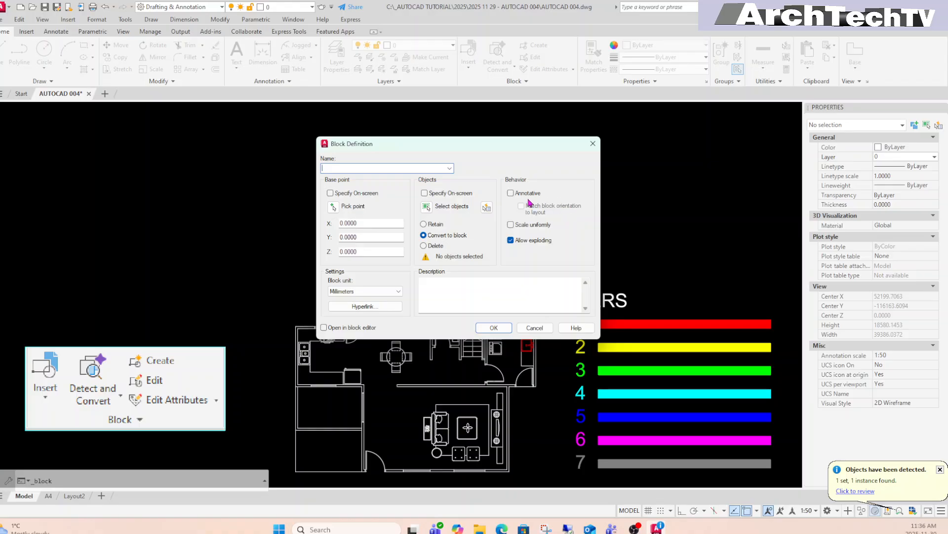
left_click(495, 328)
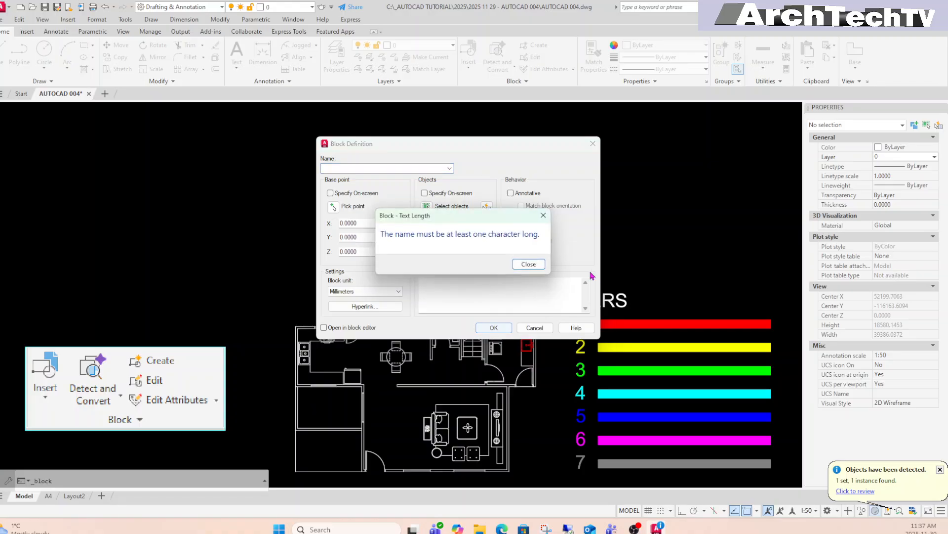
left_click(527, 266)
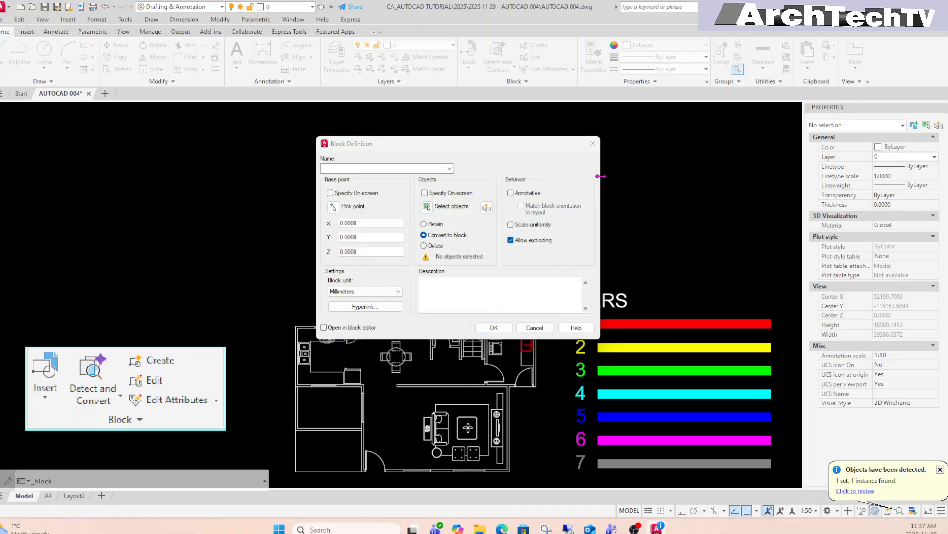
left_click(593, 143)
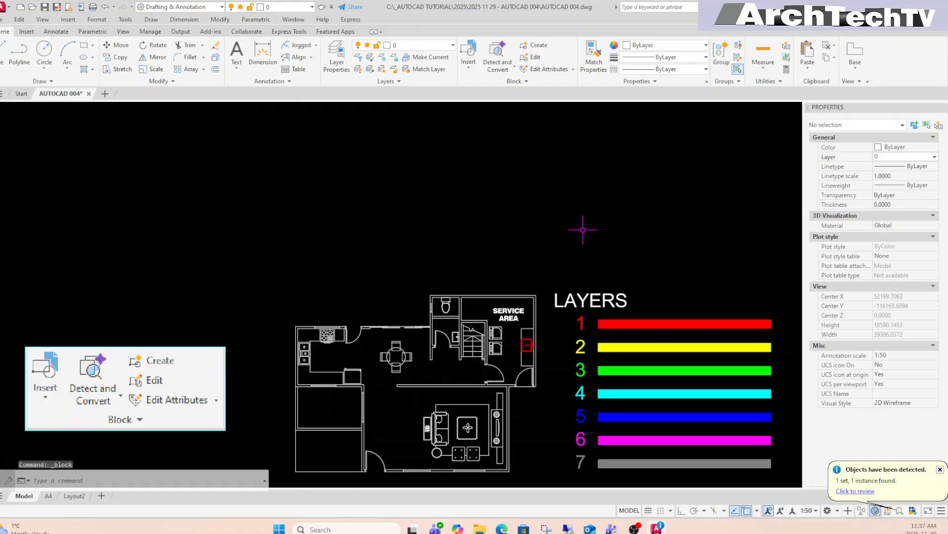
Draw a small square with REC above the LAYERS legend.
type("R")
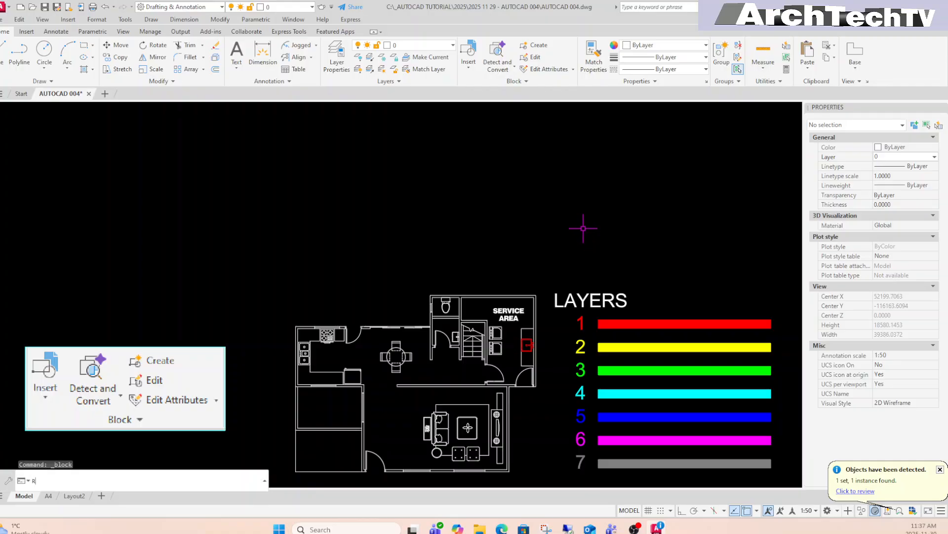
type("EC")
key("Return")
left_click(535, 188)
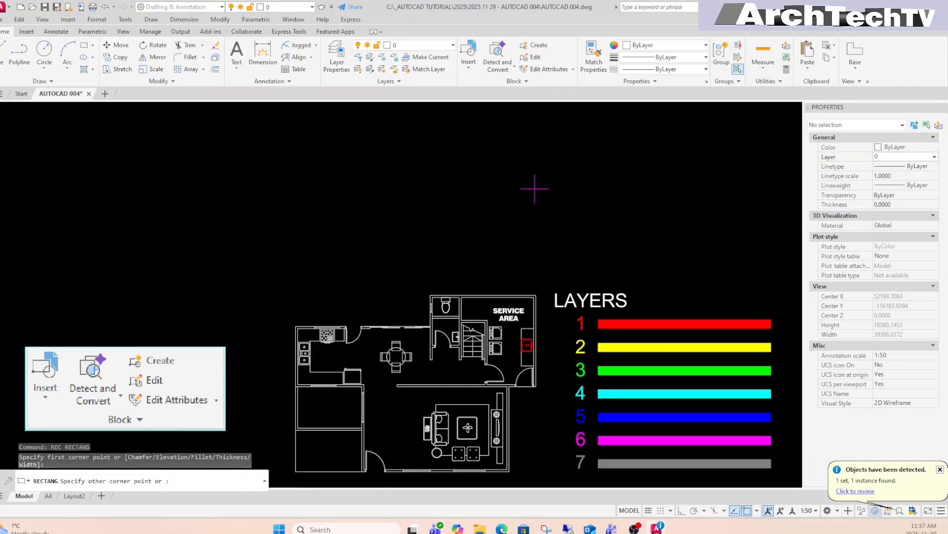
left_click(587, 237)
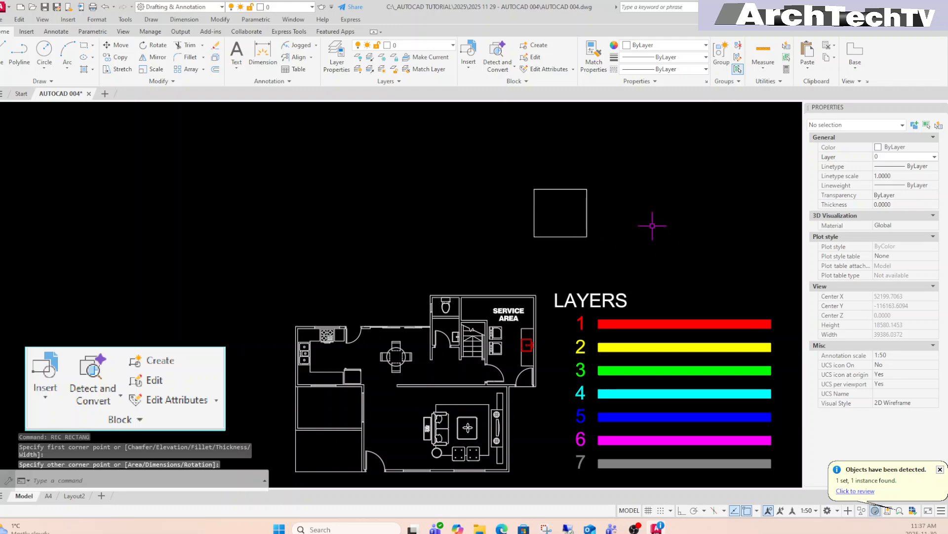
Draw a circle of similar size to the right of the square.
type("c")
key("Return")
left_click(656, 211)
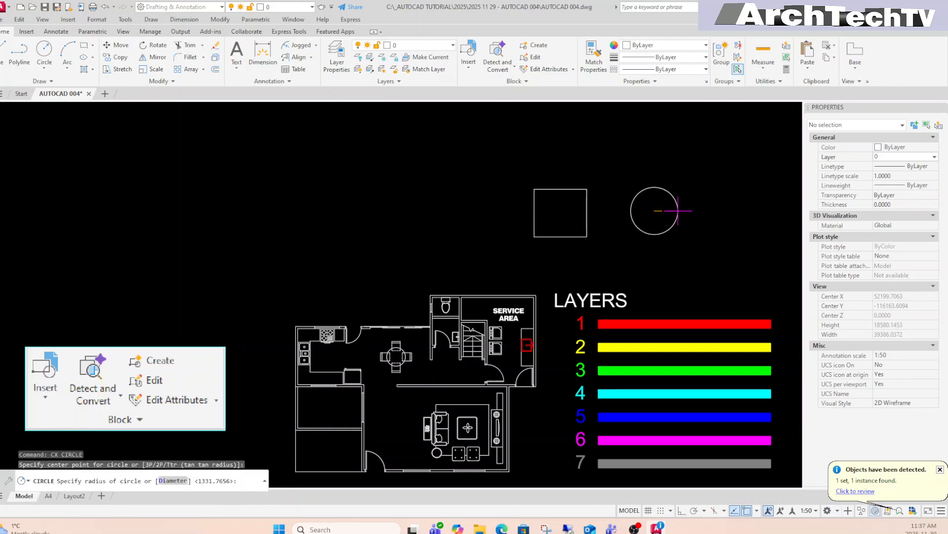
left_click(679, 211)
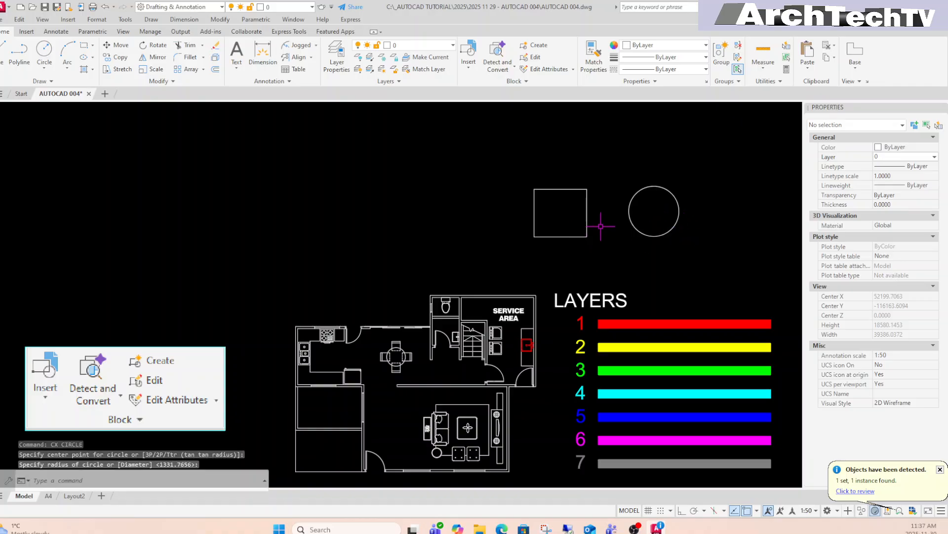
Window-select the new square and circle to check them, then clear the selection.
middle_click_drag(599, 214, 596, 244)
key("Escape")
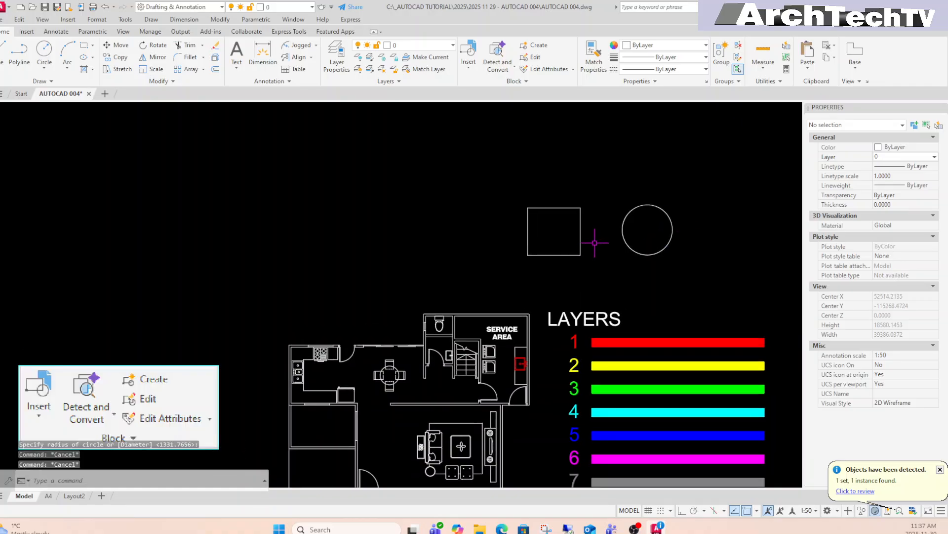
left_click(643, 232)
left_click(559, 250)
key("Escape")
key("Escape")
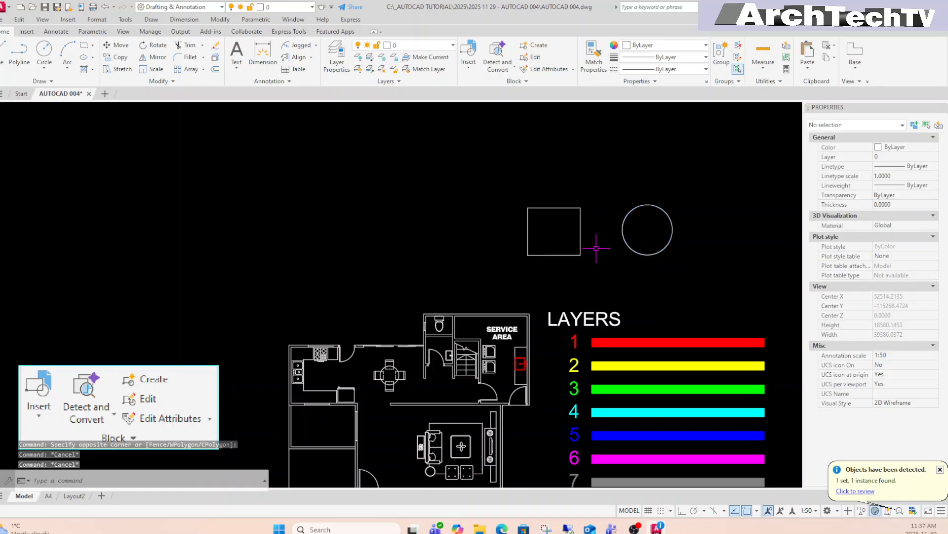
left_click(599, 236)
left_click(547, 246)
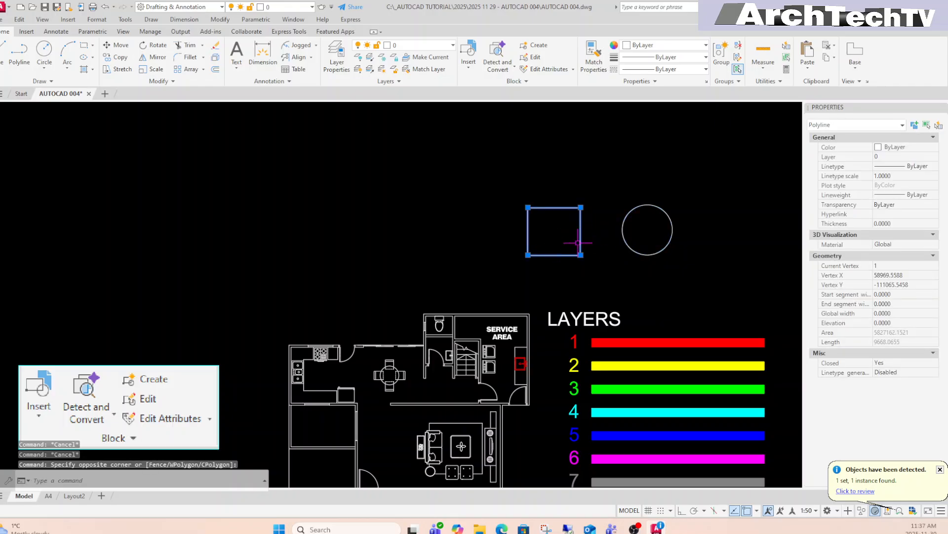
key("Escape")
key("Escape")
key("Escape")
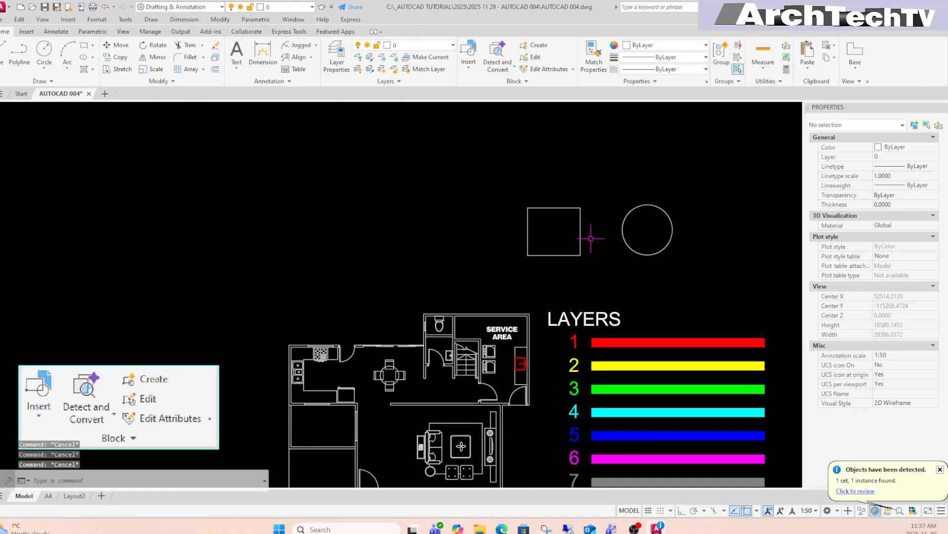
Start a new block definition and select the square as its object.
left_click(539, 45)
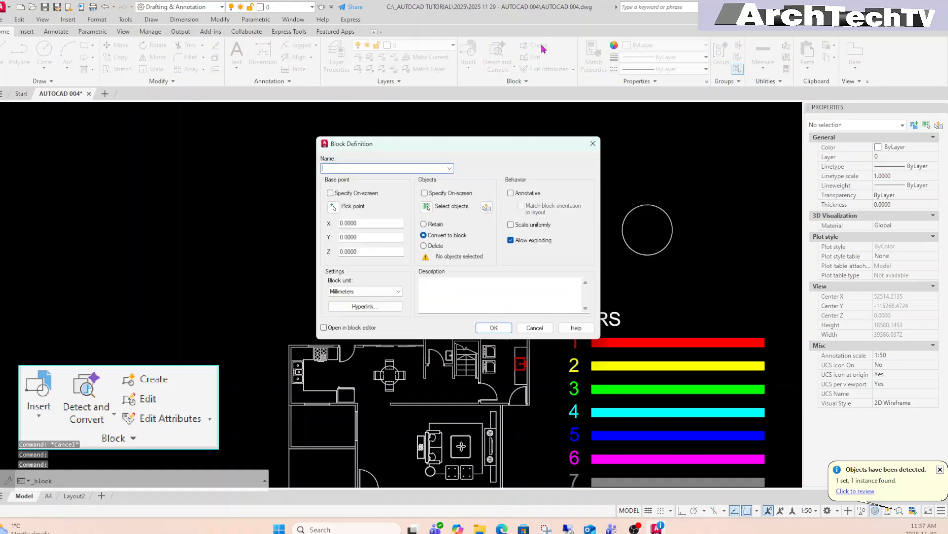
left_click(428, 209)
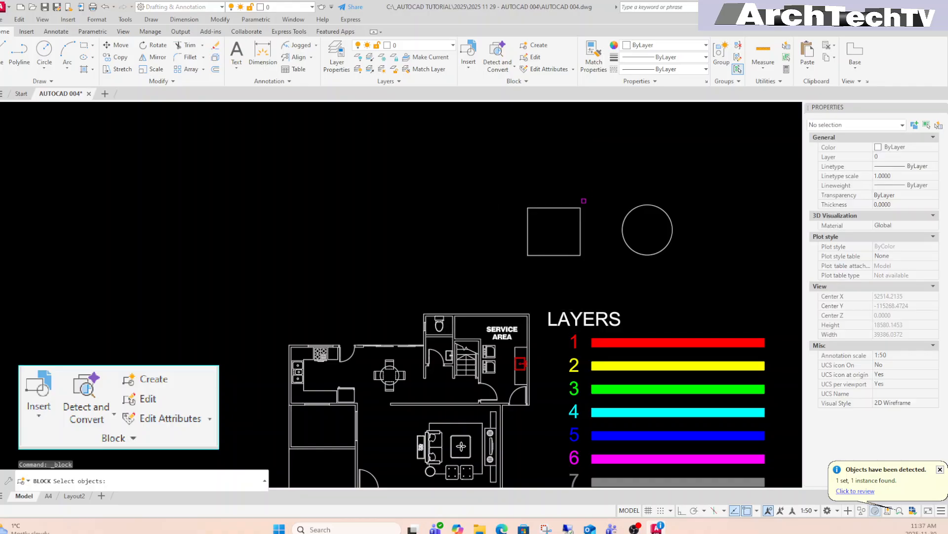
left_click(588, 197)
left_click(506, 267)
key("Return")
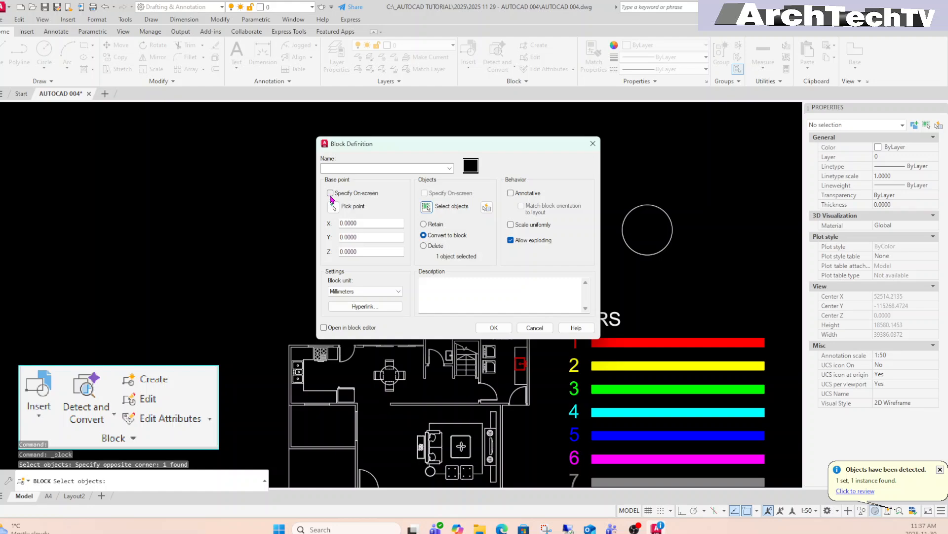
Set the base point at the square's bottom midpoint, name the block SQUARE, and confirm.
left_click(333, 207)
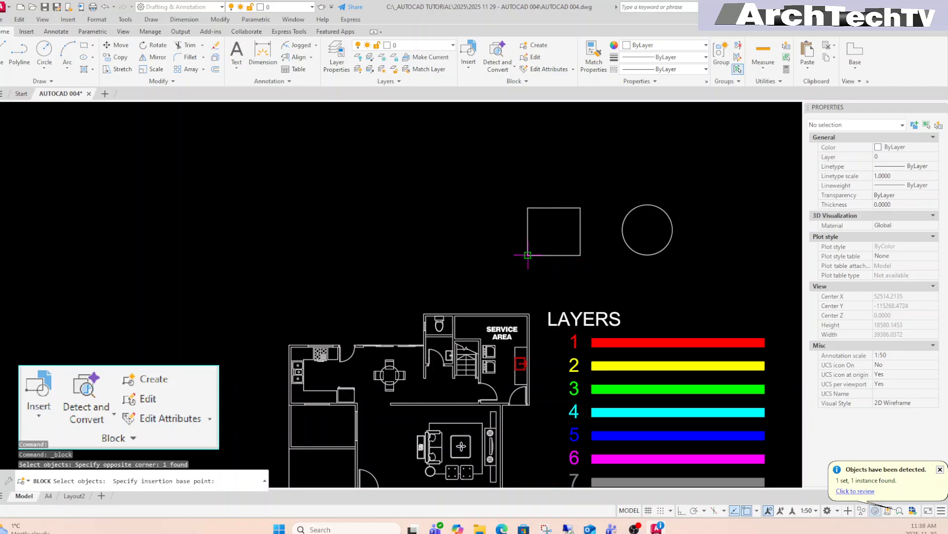
left_click(555, 255)
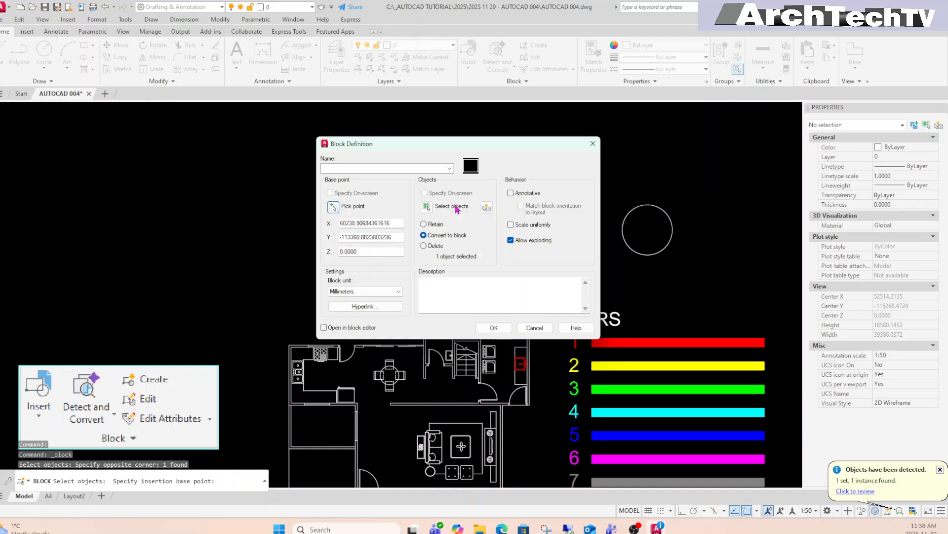
left_click(403, 169)
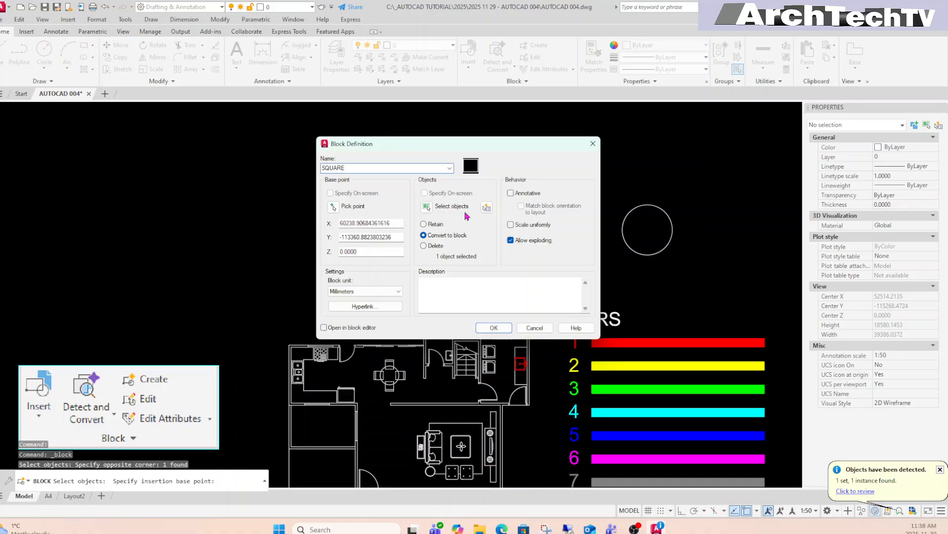
left_click(494, 327)
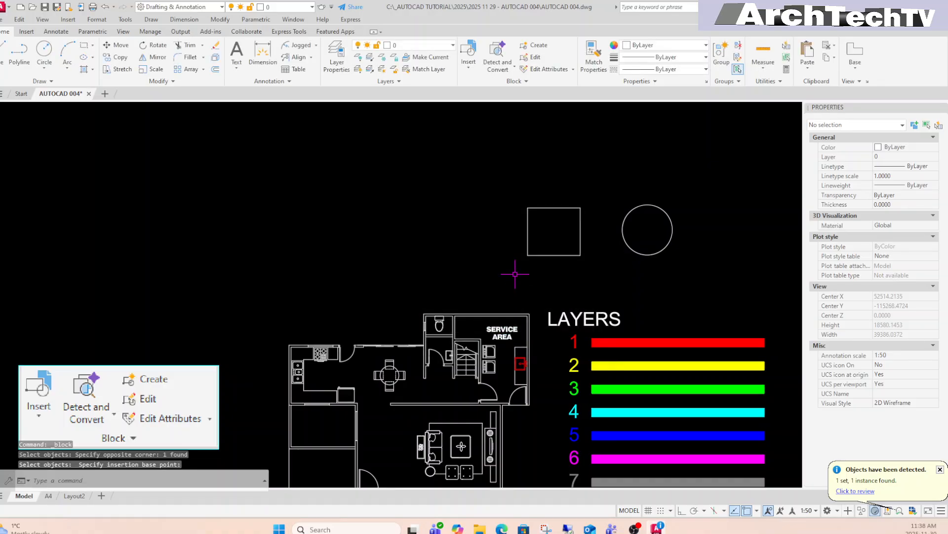
left_click(555, 254)
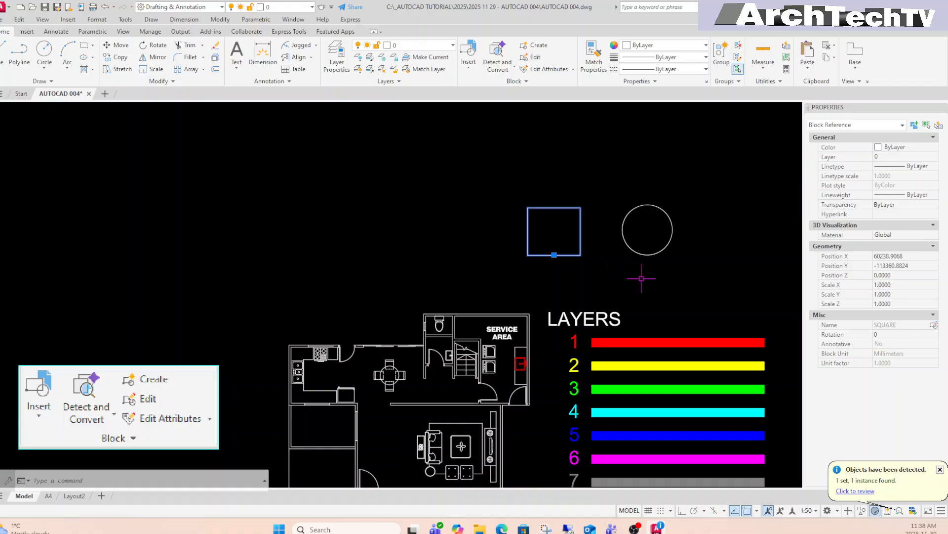
Clear the SQUARE selection and reopen Block Definition for the circle.
middle_click_drag(641, 279, 630, 291)
key("Escape")
key("Escape")
key("Escape")
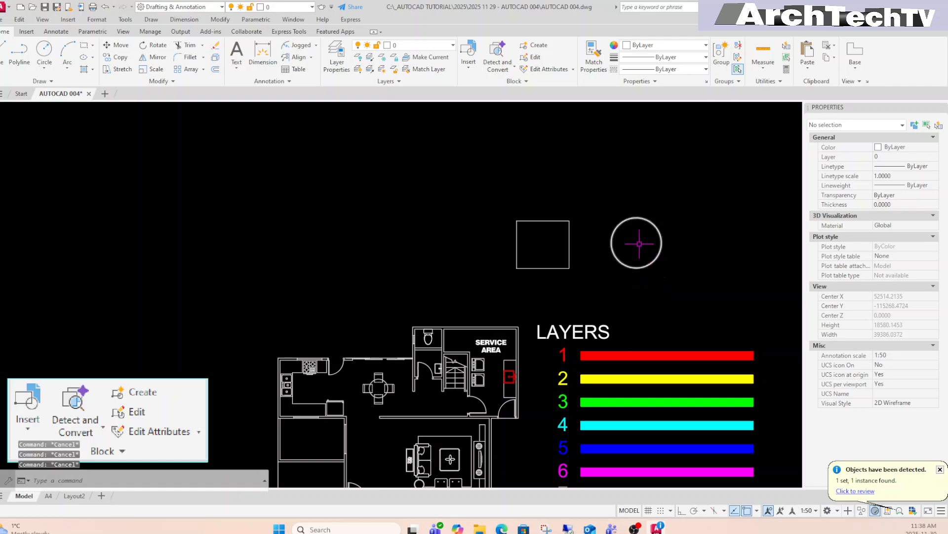
left_click(539, 45)
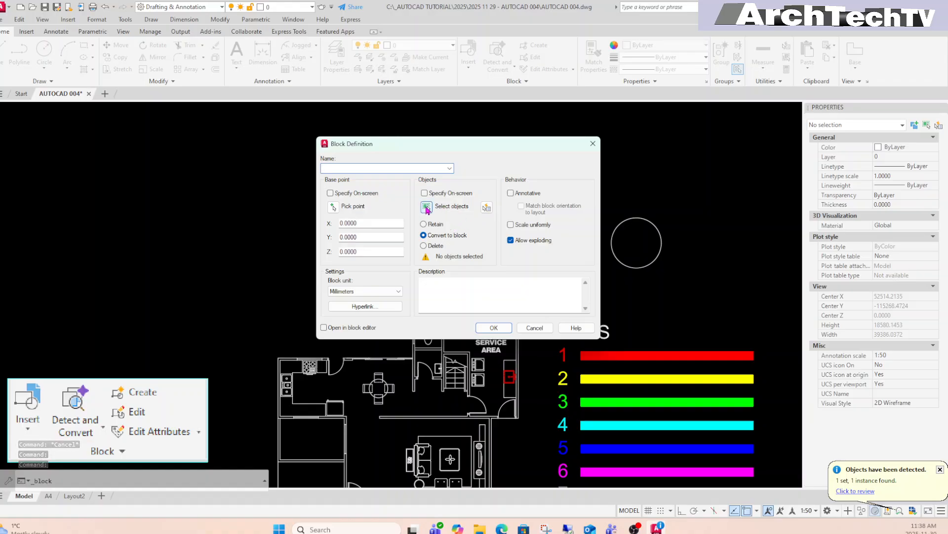
Select the circle as the new block's object.
left_click(426, 206)
left_click(639, 188)
left_click(615, 254)
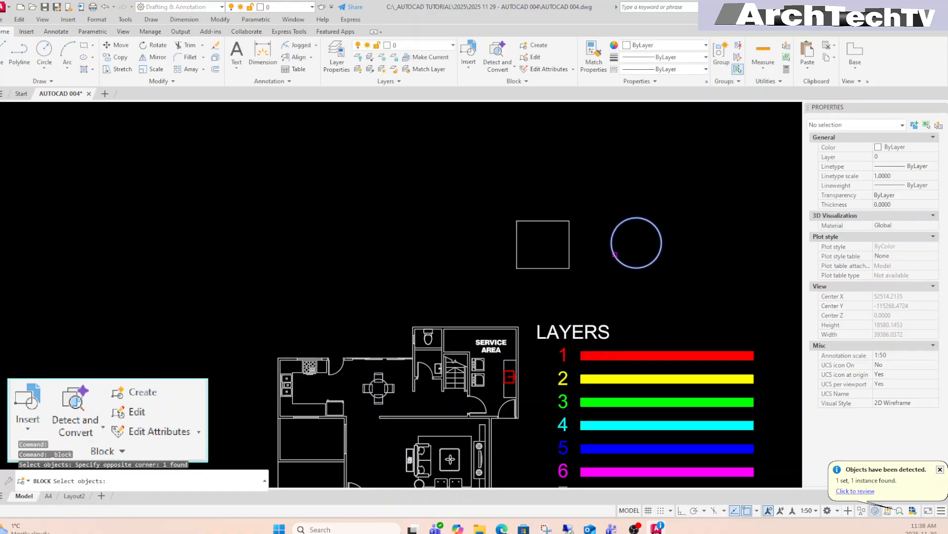
key("Return")
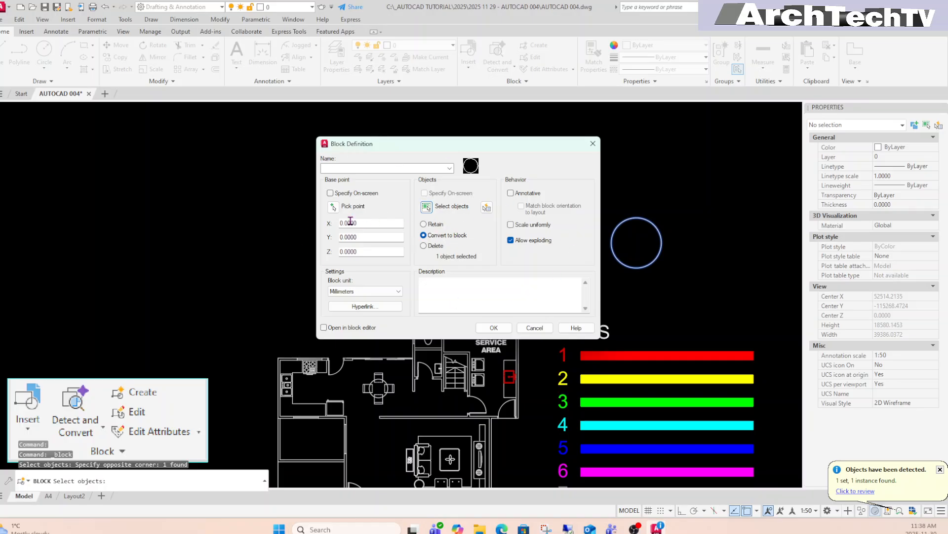
Base the block at the circle's centre, name it CIRCLE, confirm, and reselect it to check.
left_click(333, 207)
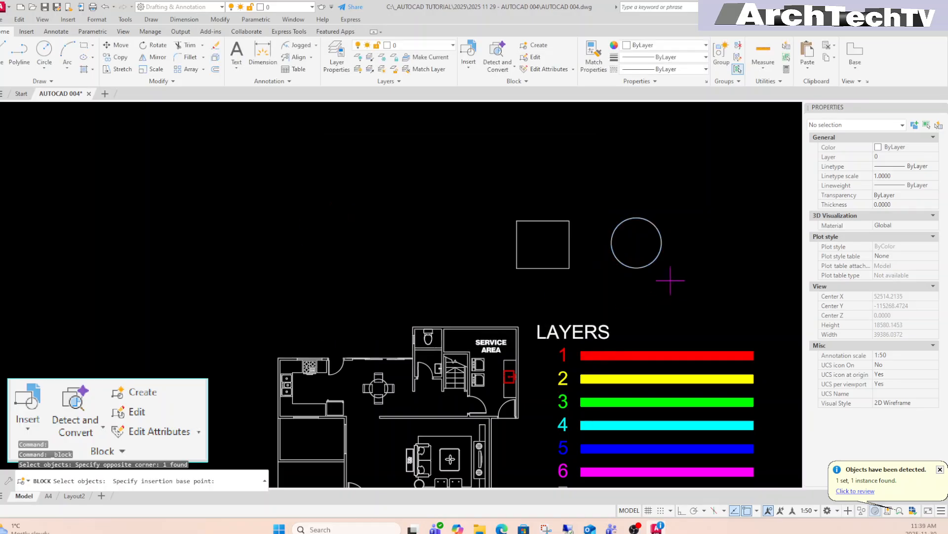
left_click(637, 243)
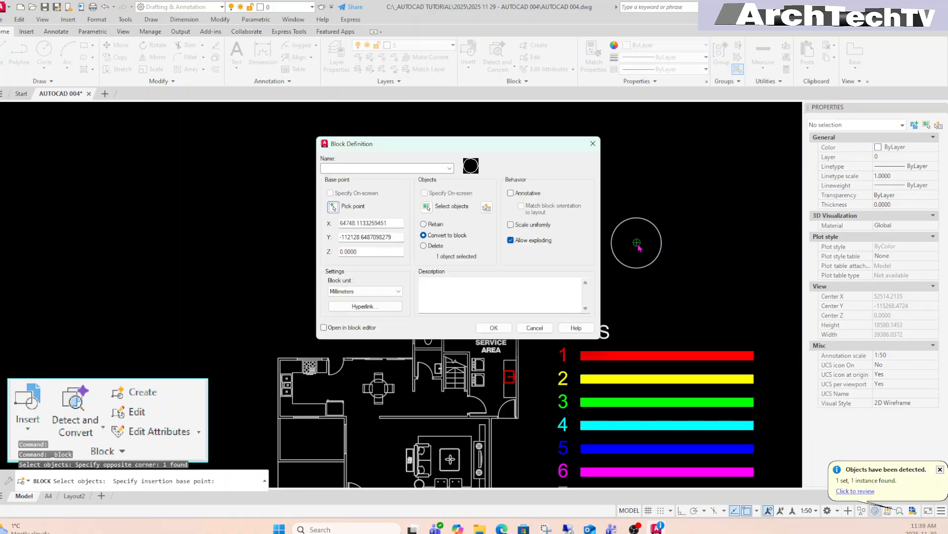
left_click(359, 169)
type("CIRCLE")
left_click(494, 328)
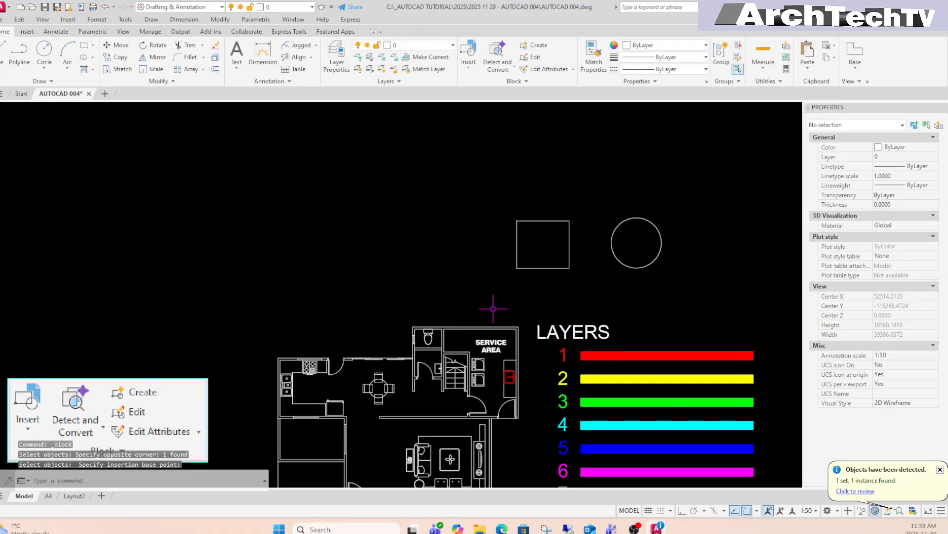
left_click(688, 227)
left_click(647, 258)
left_click(578, 215)
left_click(566, 274)
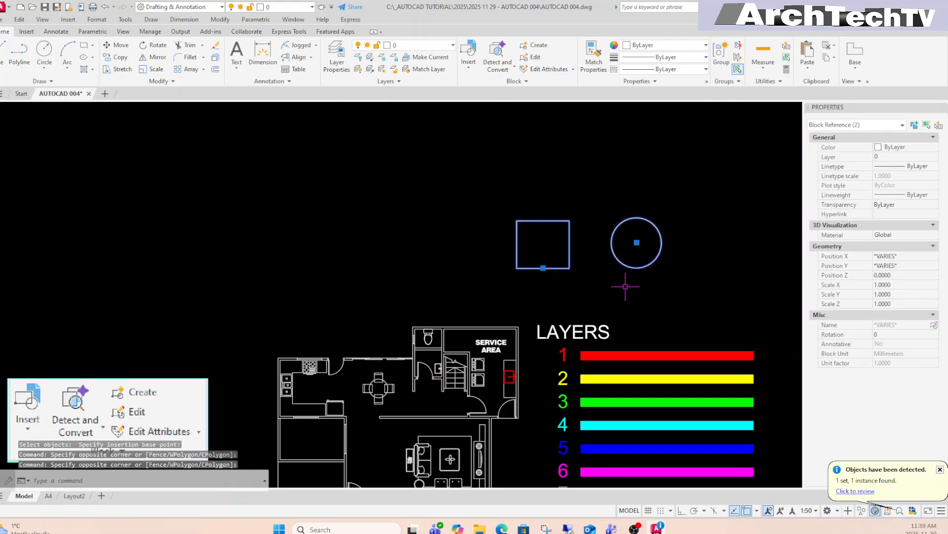
middle_click_drag(612, 281, 612, 298)
key("Escape")
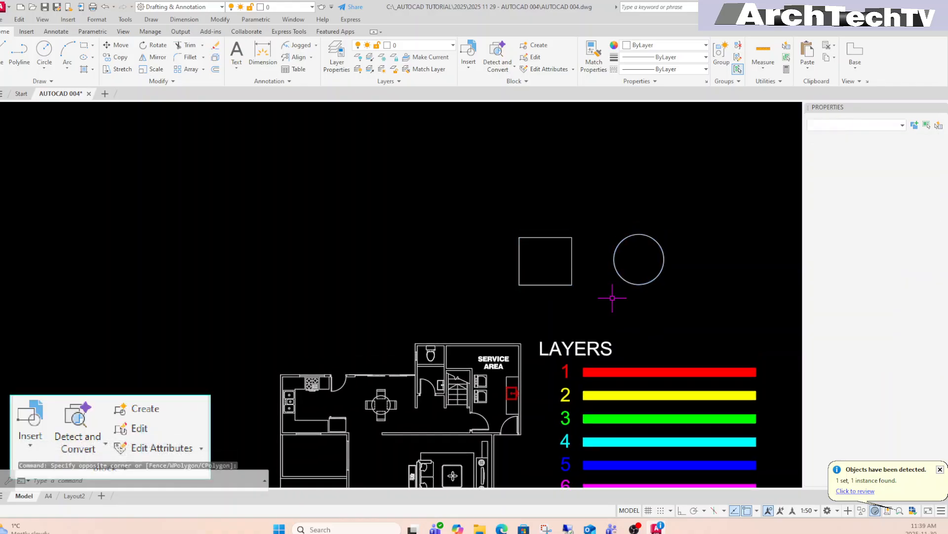
key("Escape")
mouse_move(637, 298)
middle_mouse_down()
mouse_move(614, 297)
mouse_move(662, 292)
middle_mouse_up()
left_click(665, 260)
left_click(615, 263)
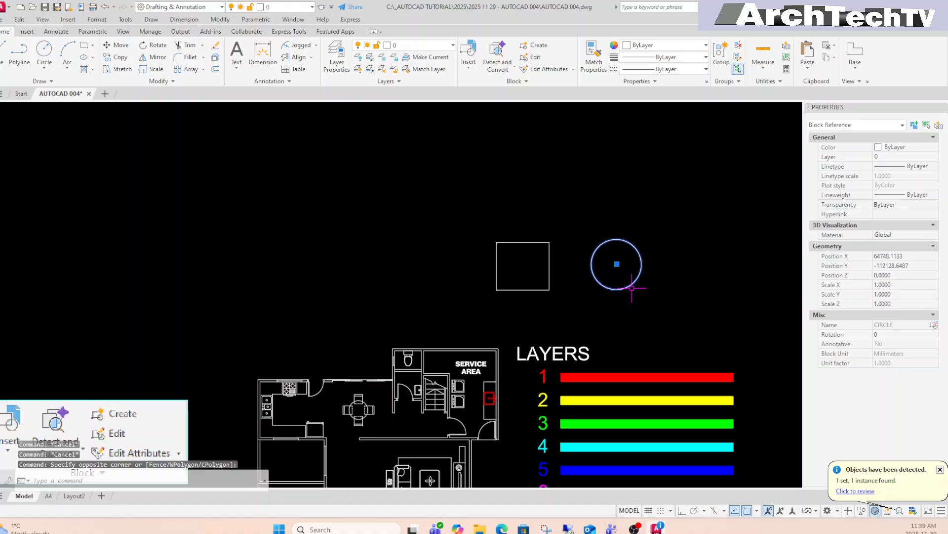
key("Escape")
key("Escape")
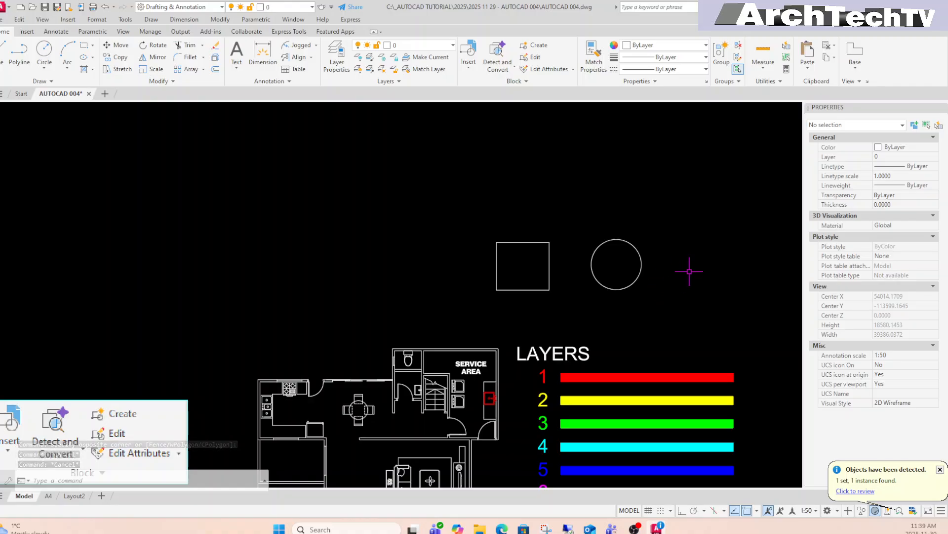
type("REC")
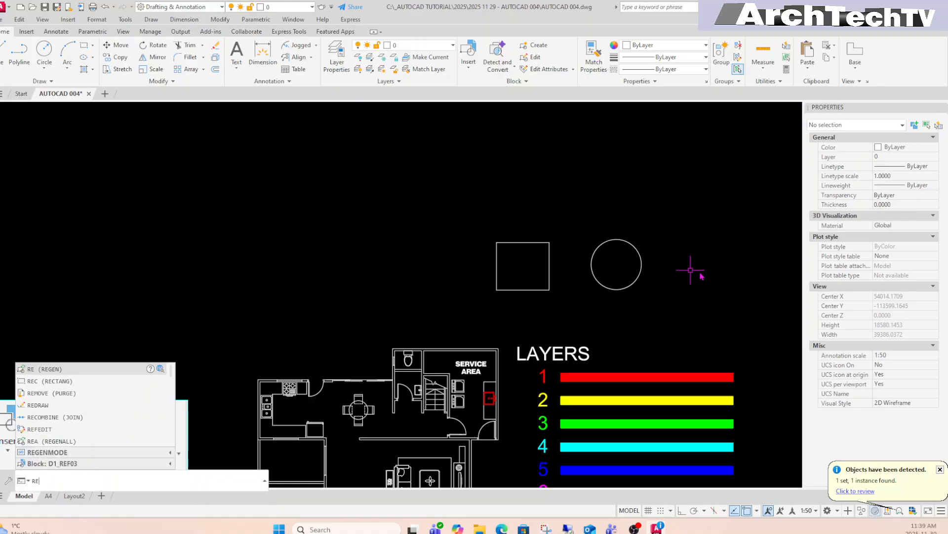
key("Return")
left_click(679, 247)
key("Escape")
key("Escape")
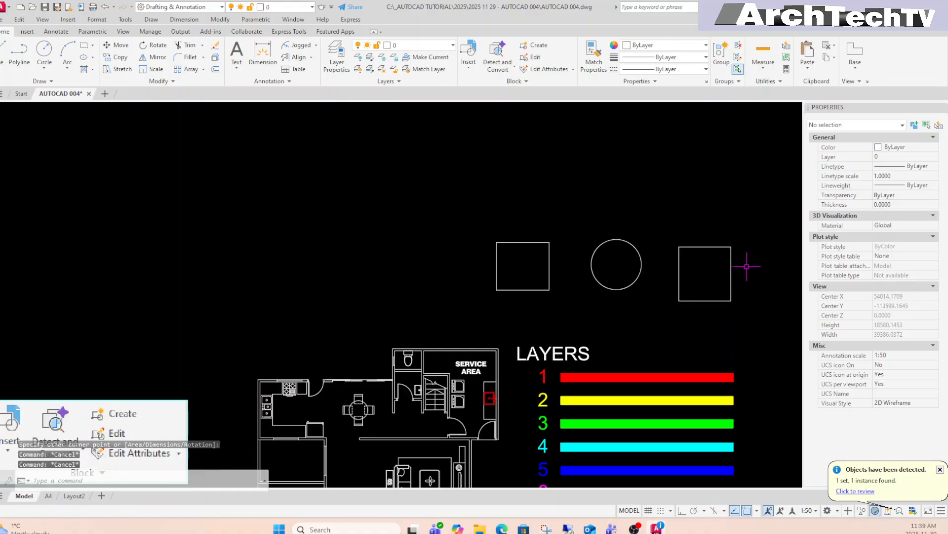
left_click(747, 267)
left_click(706, 281)
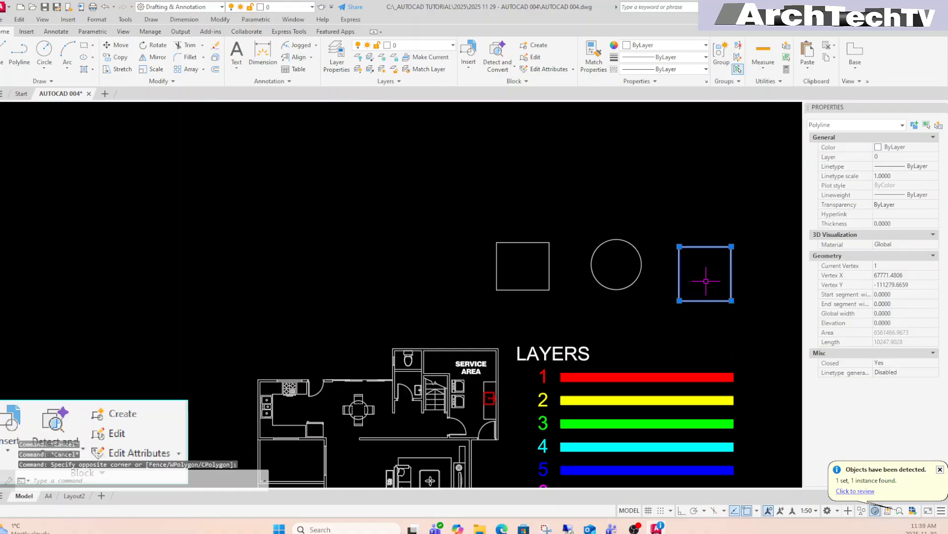
key("Escape")
left_click(731, 277)
key("Escape")
middle_click_drag(731, 279, 733, 258)
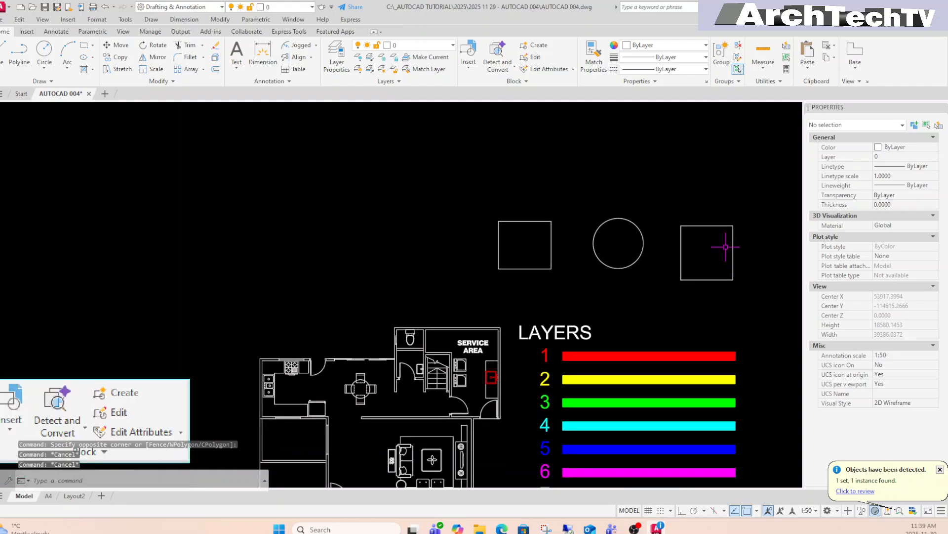
type("e")
key("Return")
left_click(717, 212)
left_click(697, 265)
key("Return")
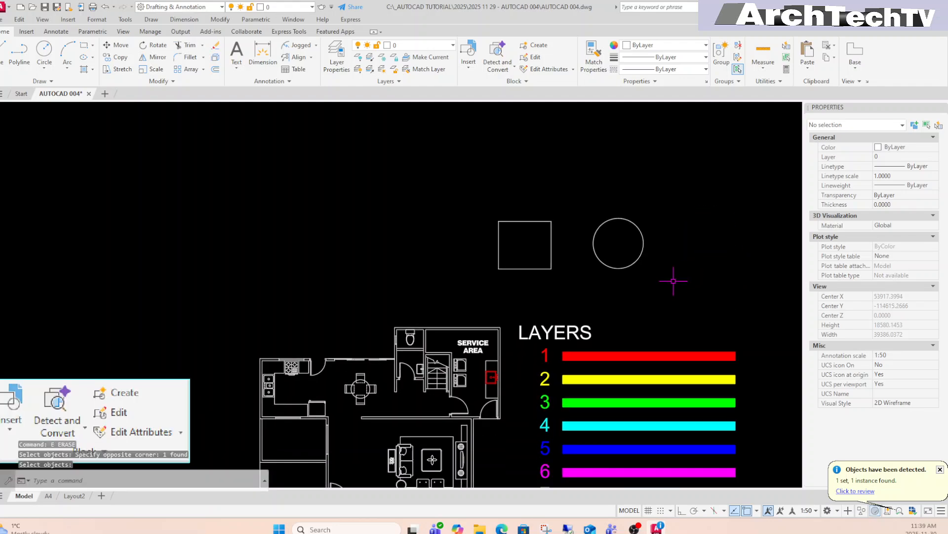
middle_click_drag(673, 275, 672, 295)
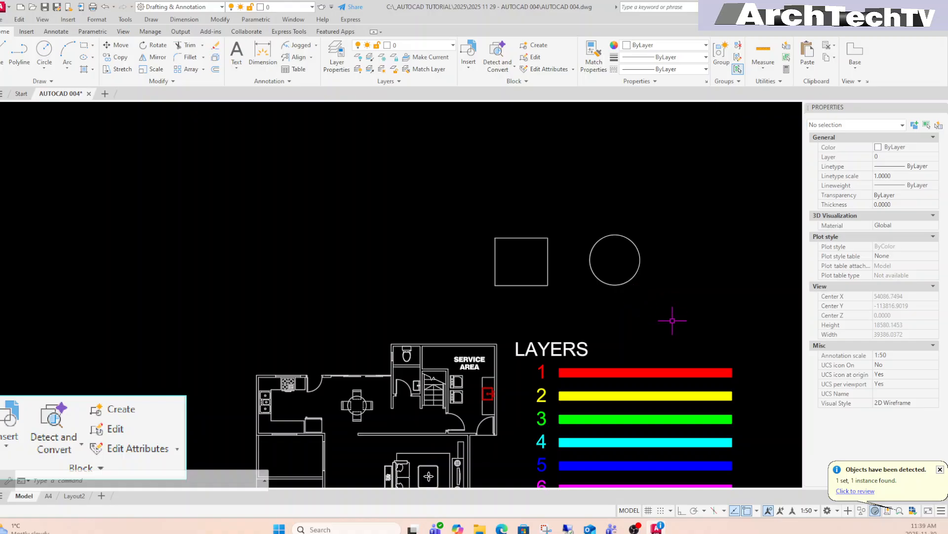
Window-select the CIRCLE block.
left_click(673, 242)
left_click(620, 269)
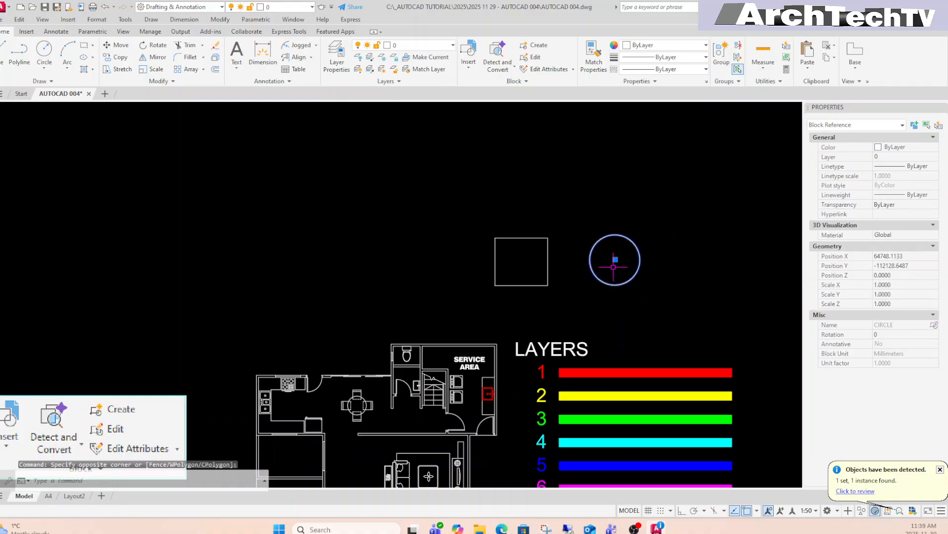
left_click(657, 240)
key("Escape")
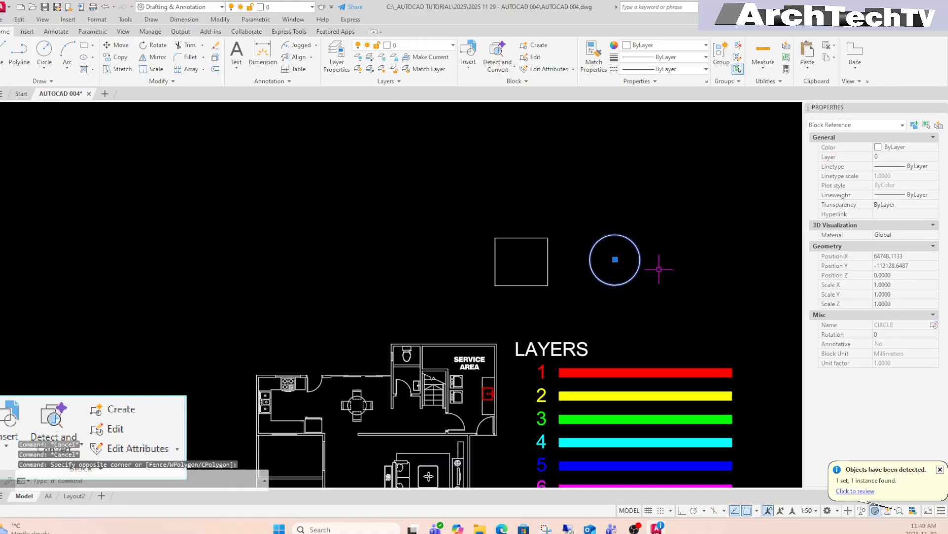
key("Escape")
left_click(674, 259)
left_click(619, 267)
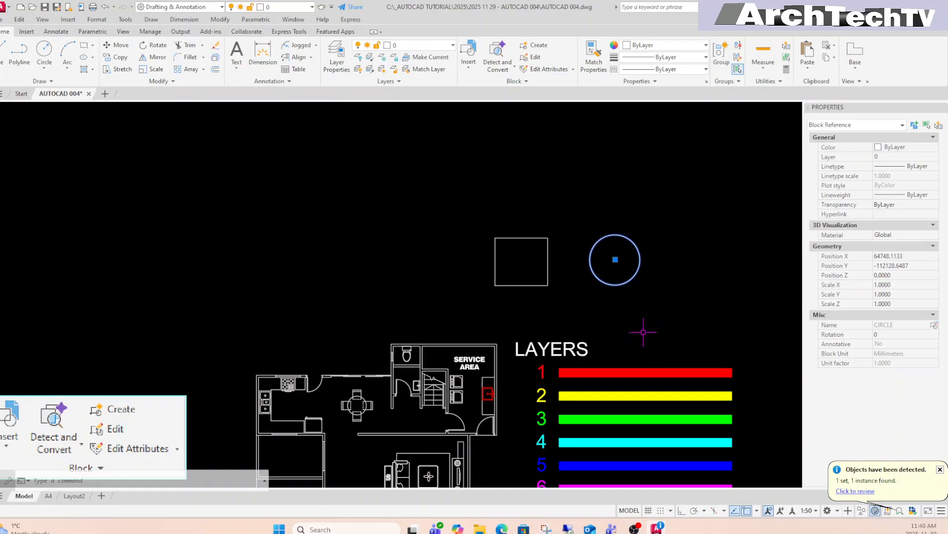
left_click(687, 233)
left_click(587, 278)
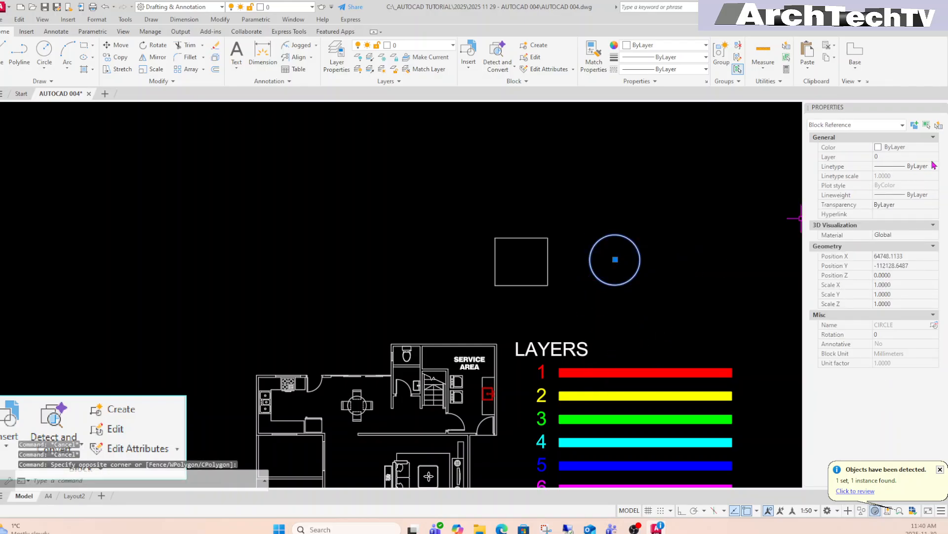
Change the CIRCLE block's layer from 0 to 1 so it shows red, then deselect.
left_click(915, 157)
left_click(915, 158)
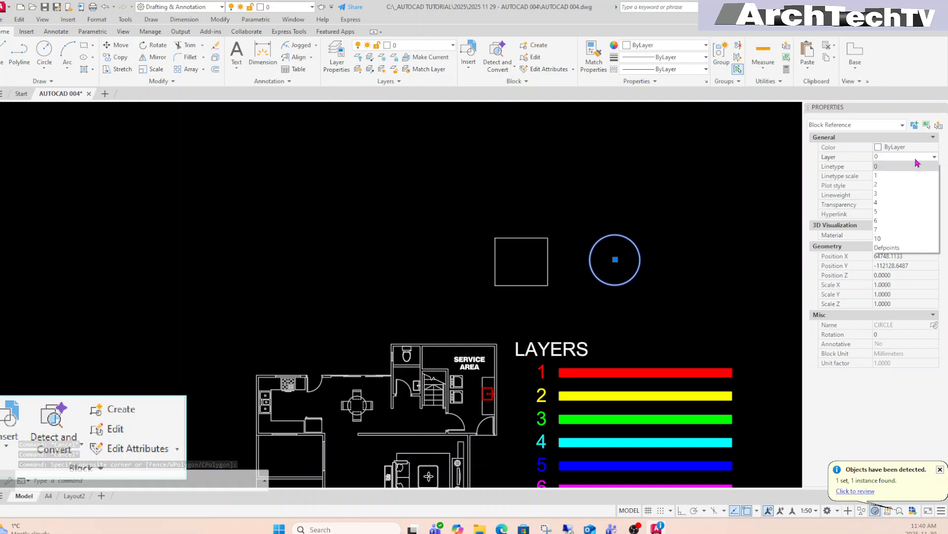
left_click(885, 176)
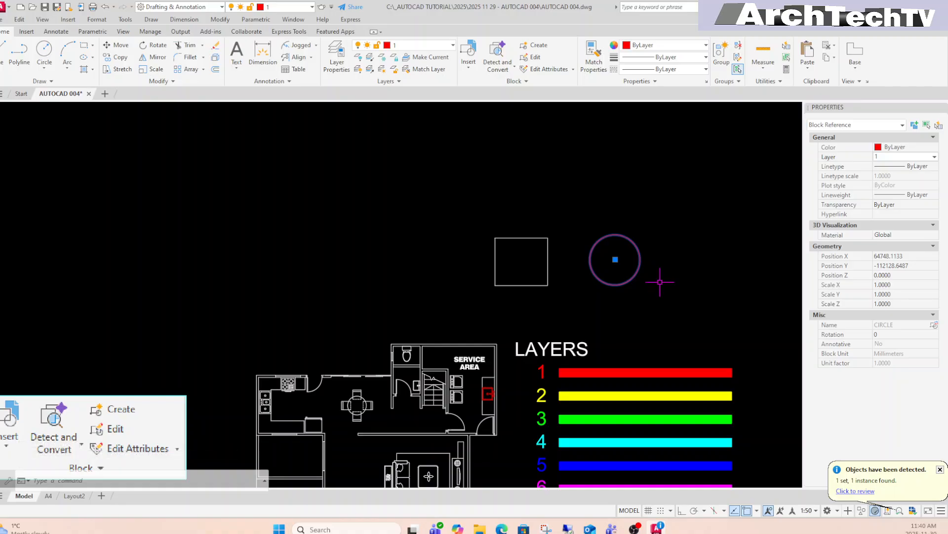
key("Escape")
key("Escape")
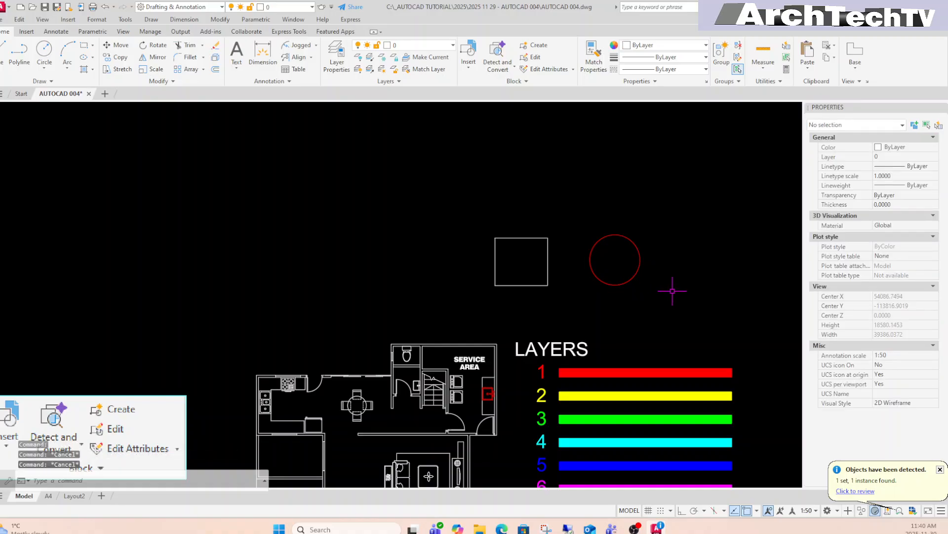
middle_click_drag(672, 291, 645, 293)
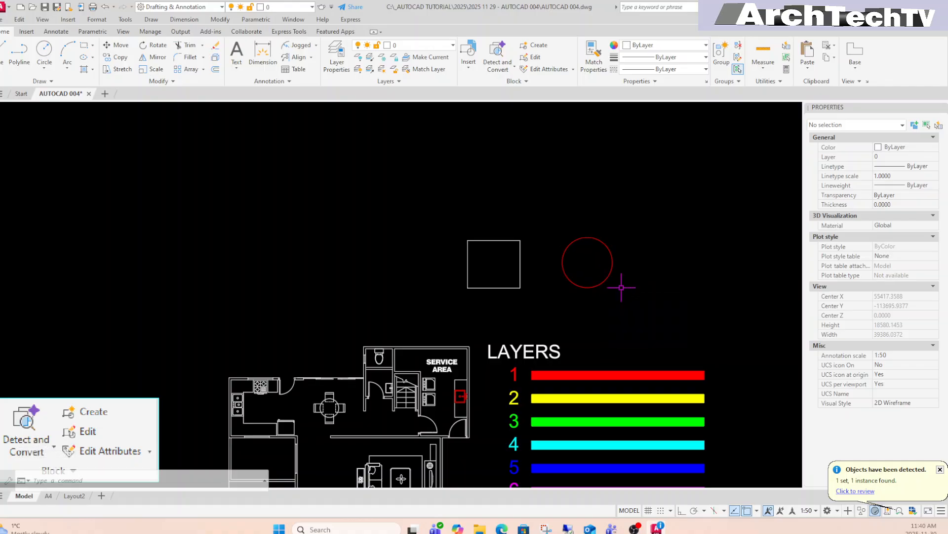
Begin copying the red circle, then cancel the copy.
key("Escape")
key("Escape")
key("Escape")
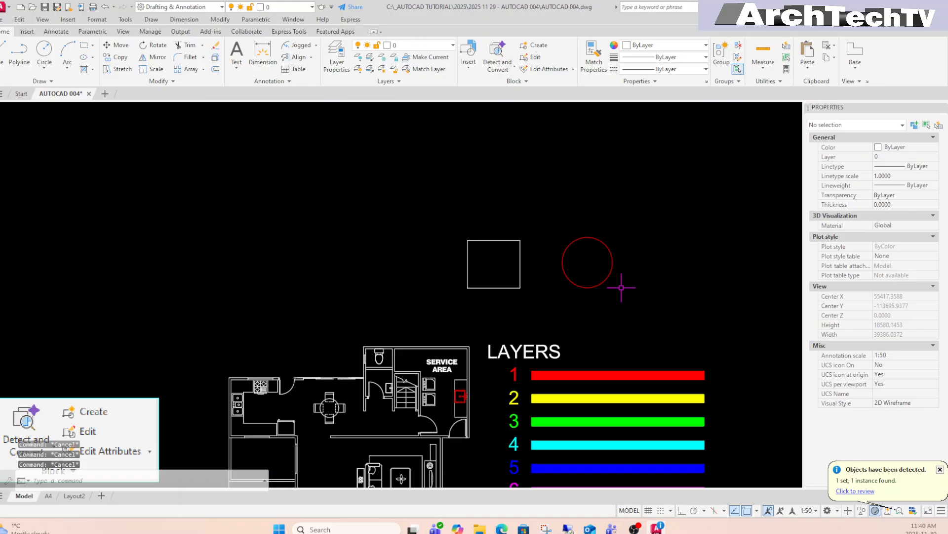
type("c")
key("Return")
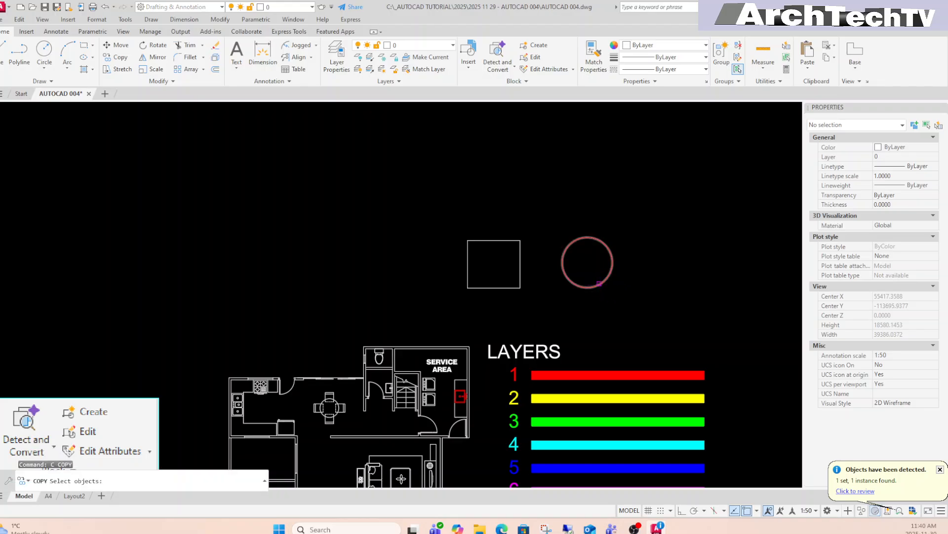
left_click(599, 283)
key("Return")
left_click(600, 310)
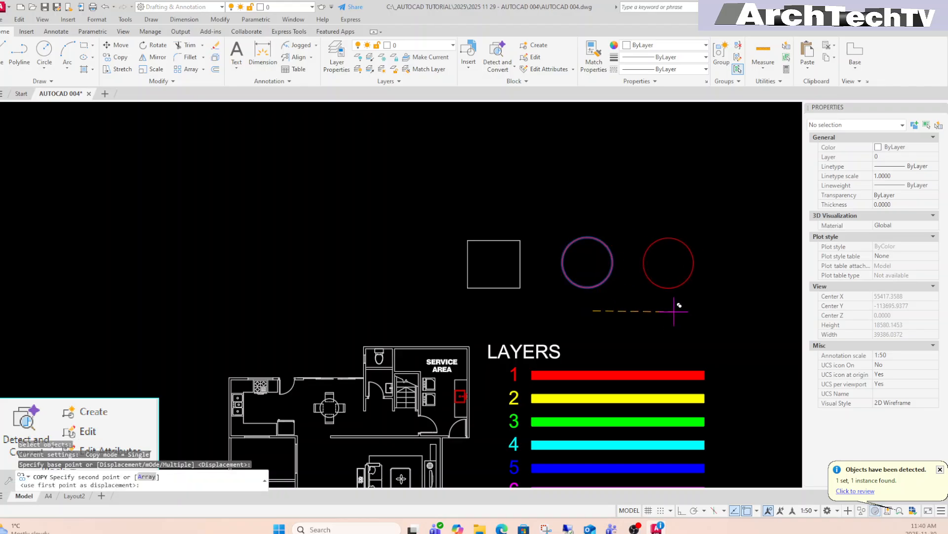
key("Escape")
key("Escape")
Draw a circle of radius 1330 to the right of the red circle.
type("c")
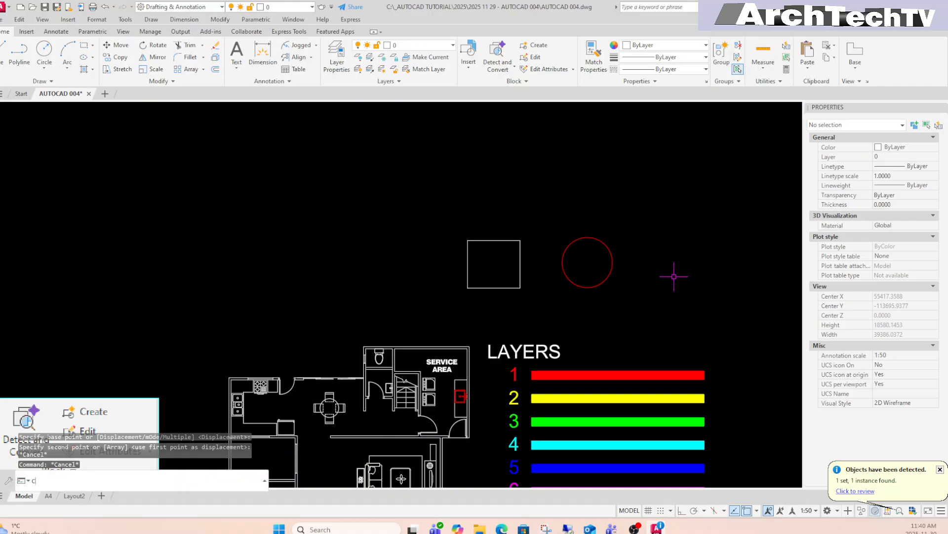
key("Return")
left_click(664, 262)
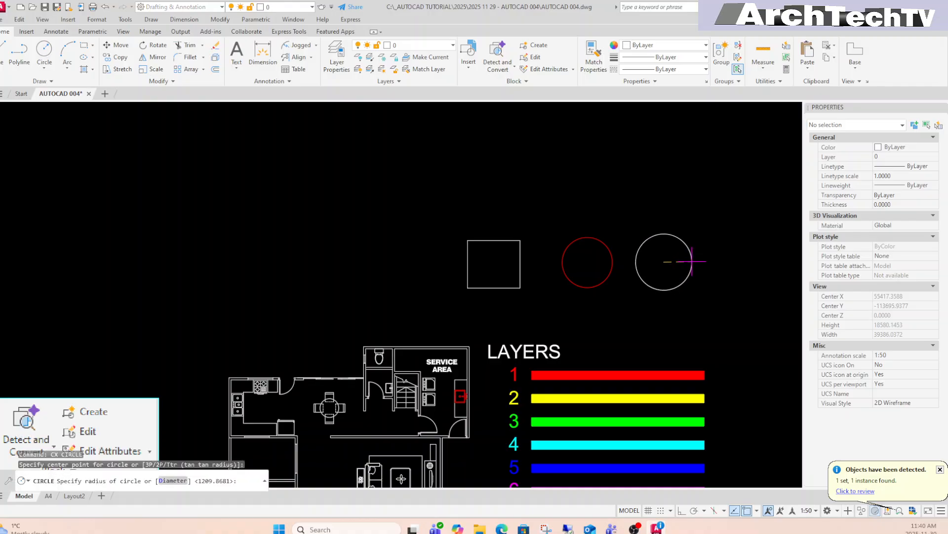
left_click(691, 262)
Put the new circle on layer 3 so it shows green, then deselect it.
left_click(720, 237)
left_click(642, 277)
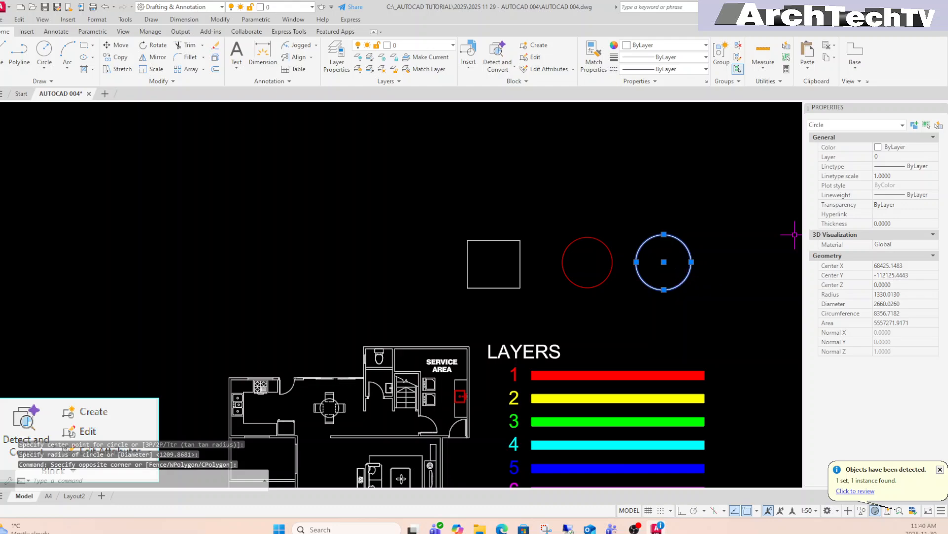
left_click(908, 157)
left_click(933, 157)
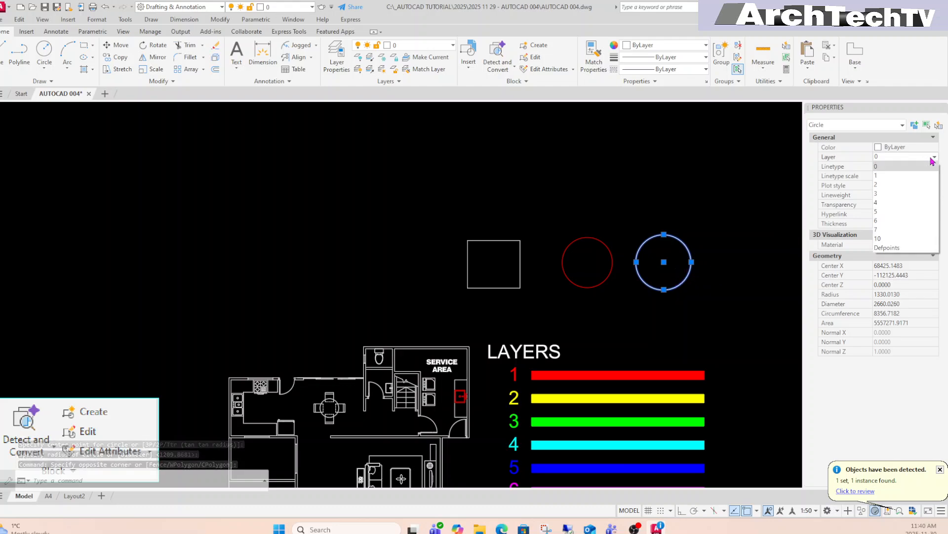
left_click(900, 194)
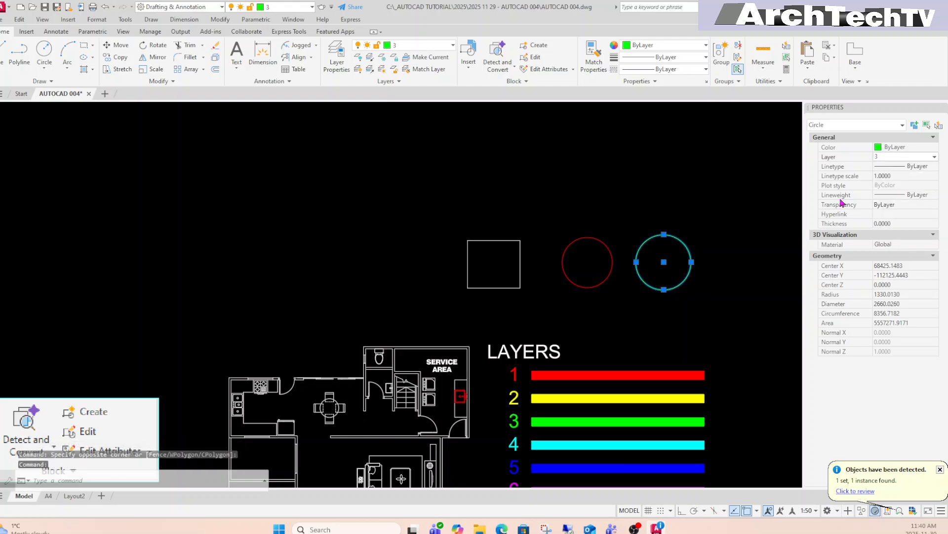
key("Escape")
key("Escape")
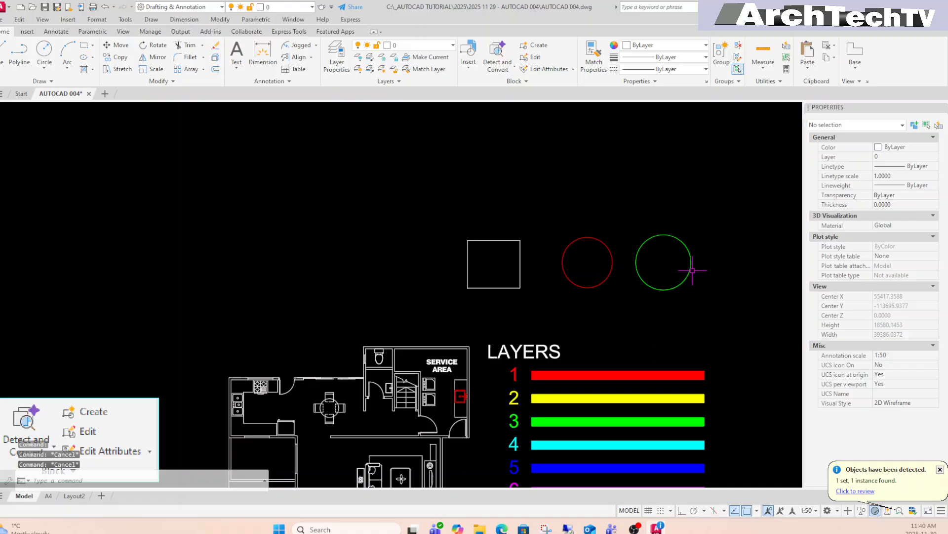
middle_click_drag(697, 272, 699, 278)
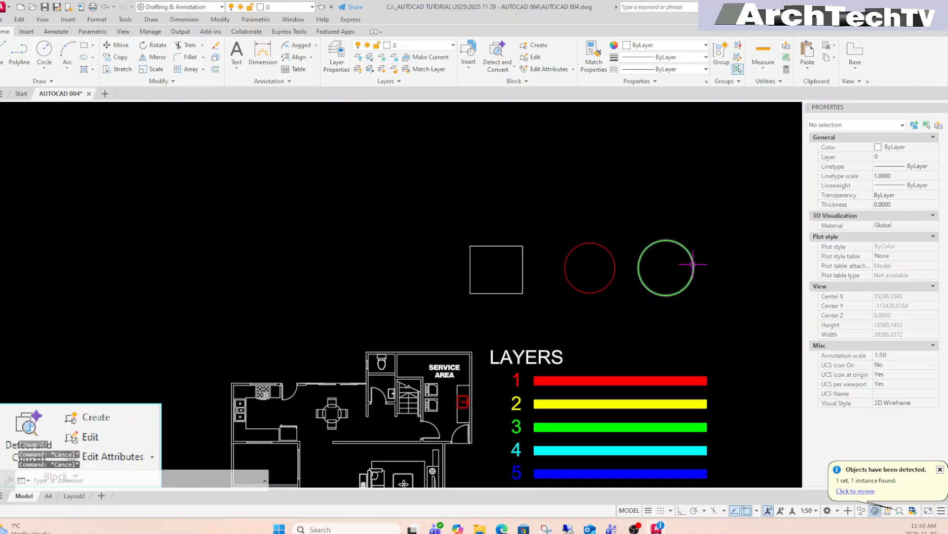
Start a new block definition with the green circle as its object.
left_click(537, 46)
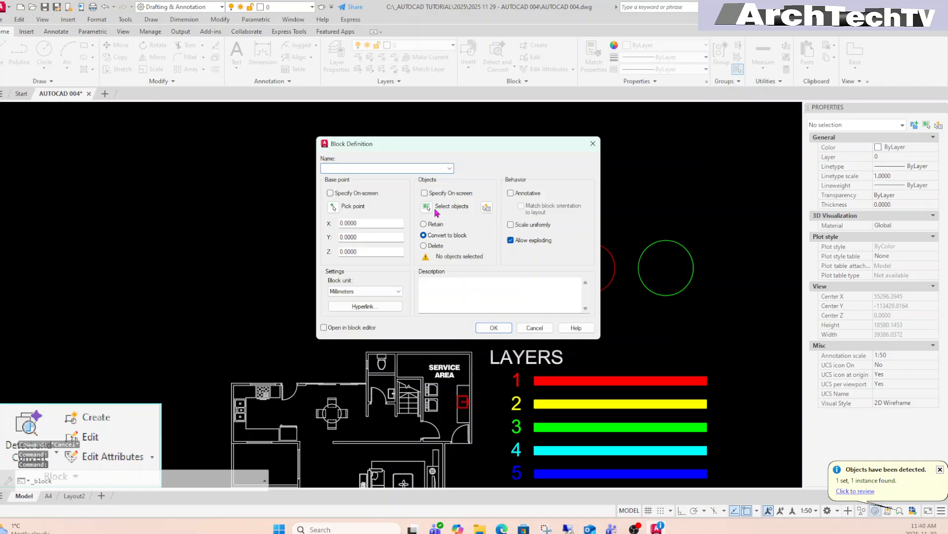
left_click(427, 206)
left_click(709, 222)
left_click(654, 285)
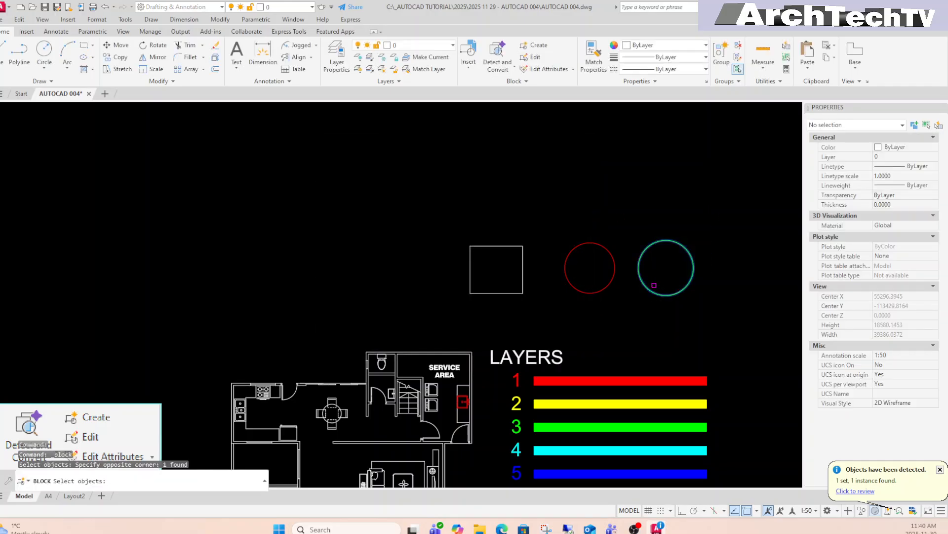
key("Return")
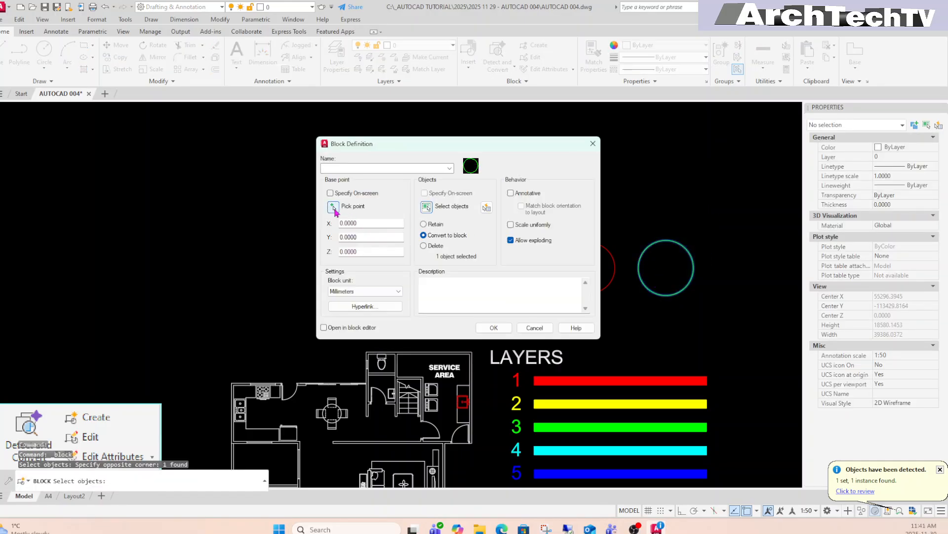
Base the block at the green circle's centre, create CIRCLE-2, and select it.
left_click(332, 207)
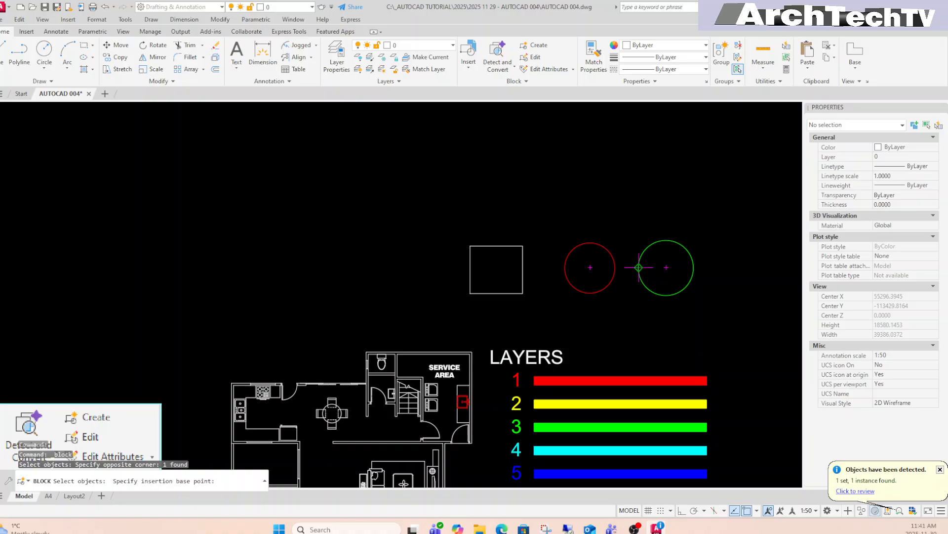
left_click(666, 268)
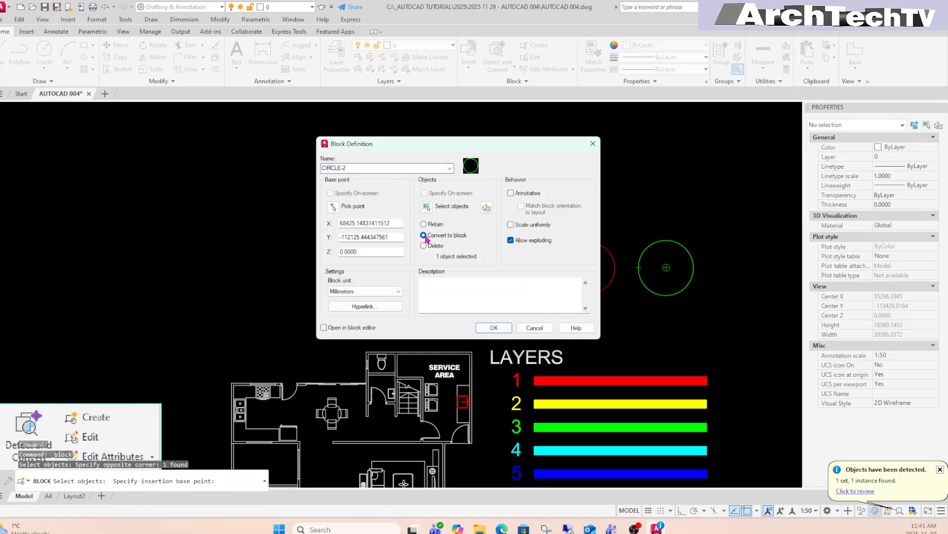
left_click(498, 330)
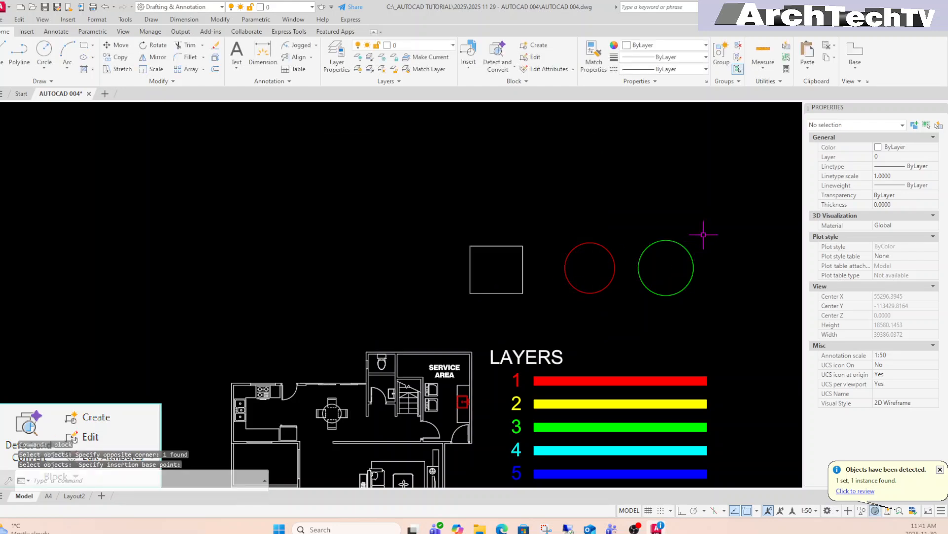
middle_click_drag(724, 255, 716, 247)
left_click(657, 262)
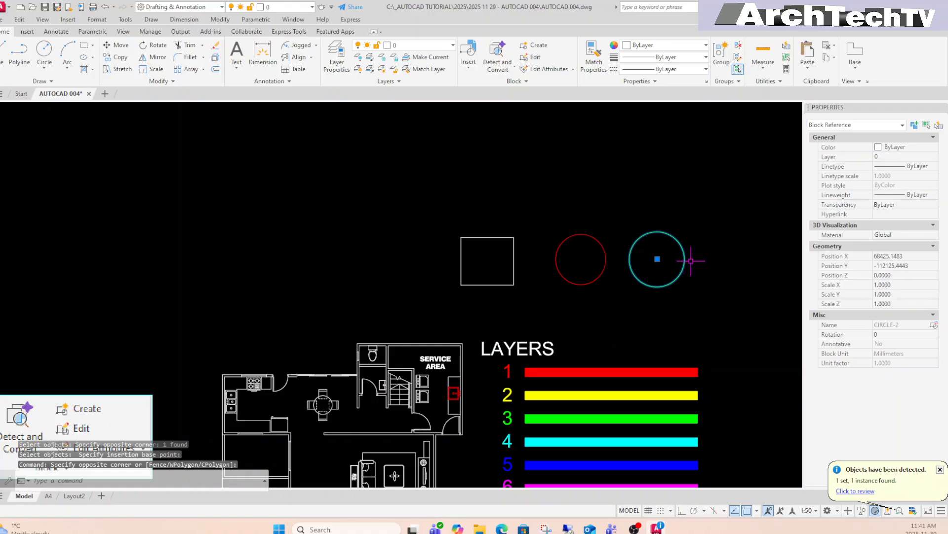
Select the green circle block and set its layer to 1.
key("Escape")
key("Escape")
key("Escape")
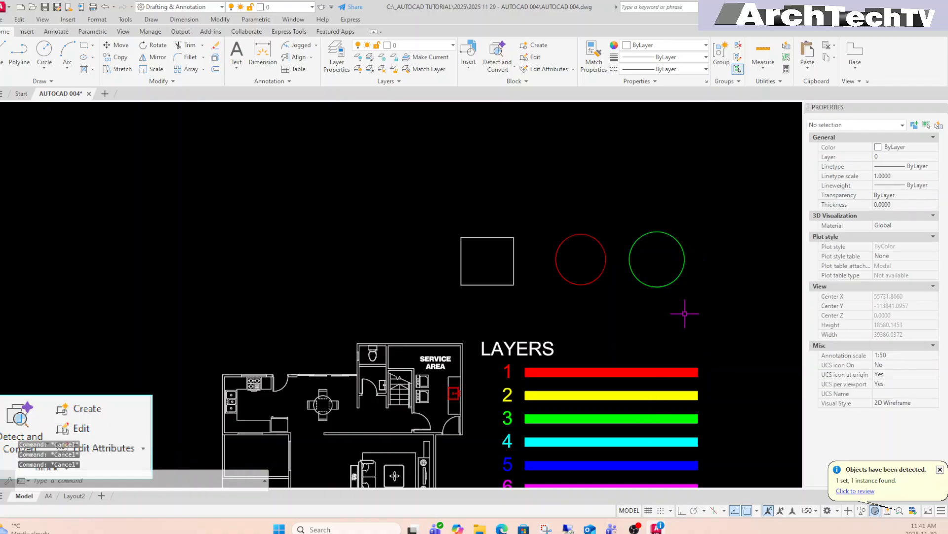
left_click(713, 277)
left_click(667, 263)
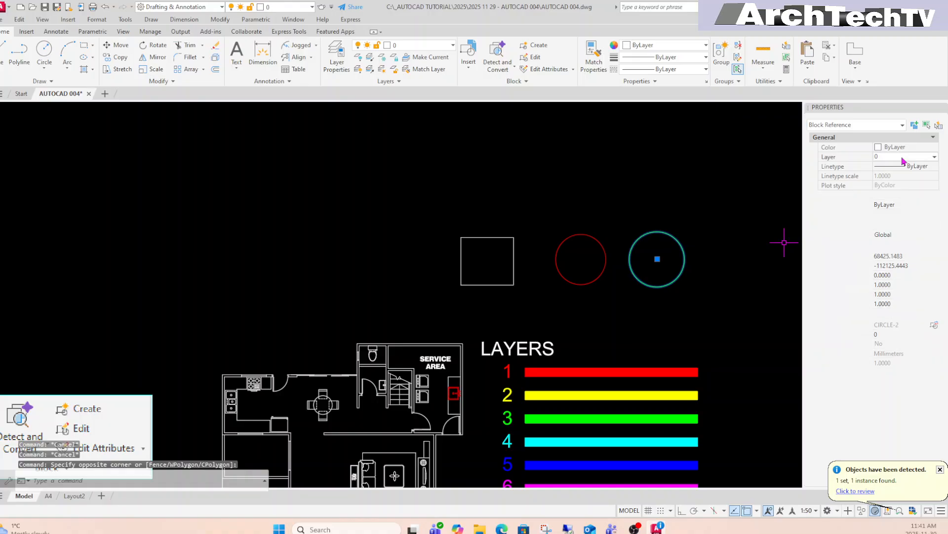
left_click(935, 158)
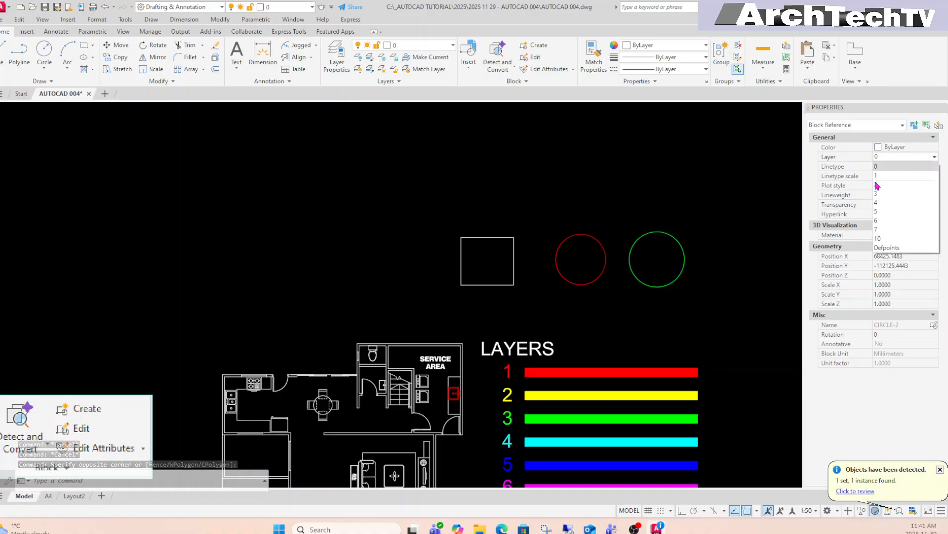
left_click(889, 175)
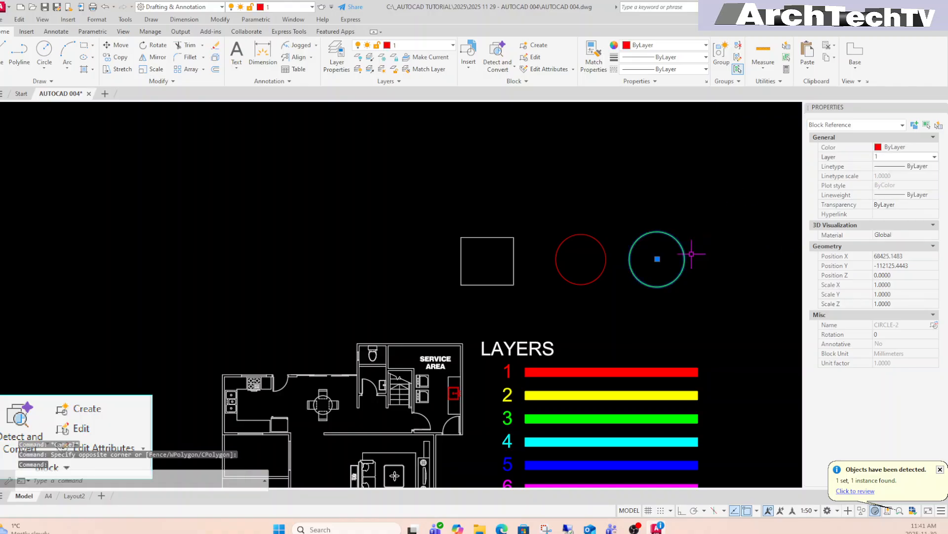
key("Escape")
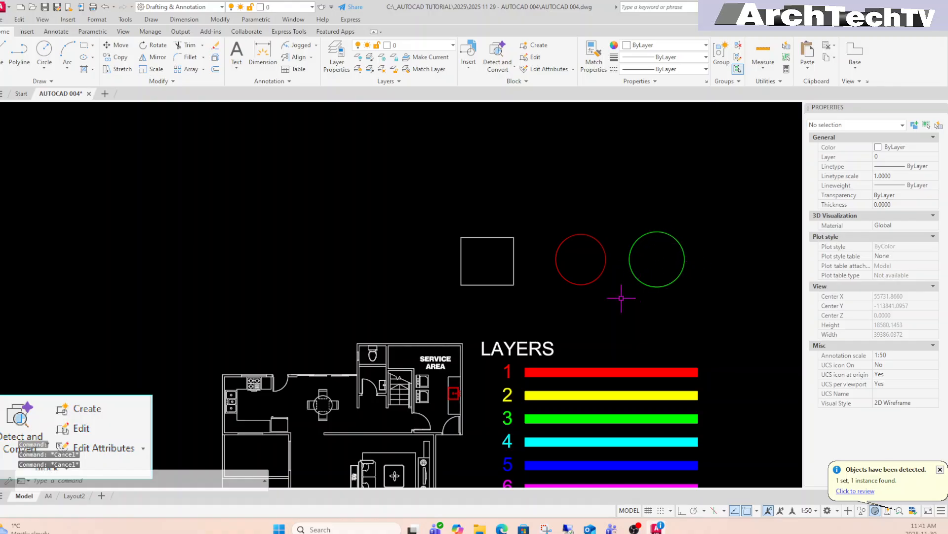
Move the red CIRCLE block onto layer 6 so it turns magenta.
left_click(559, 267)
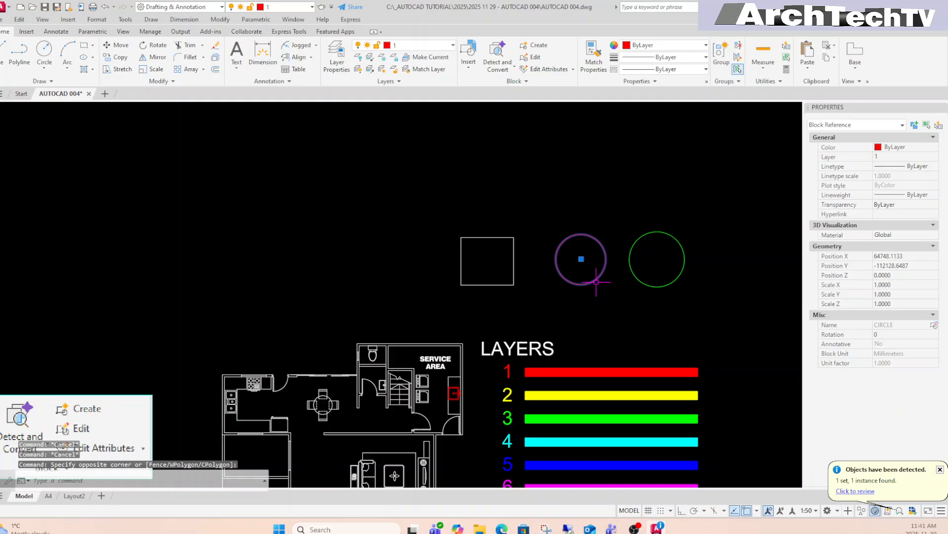
mouse_move(591, 280)
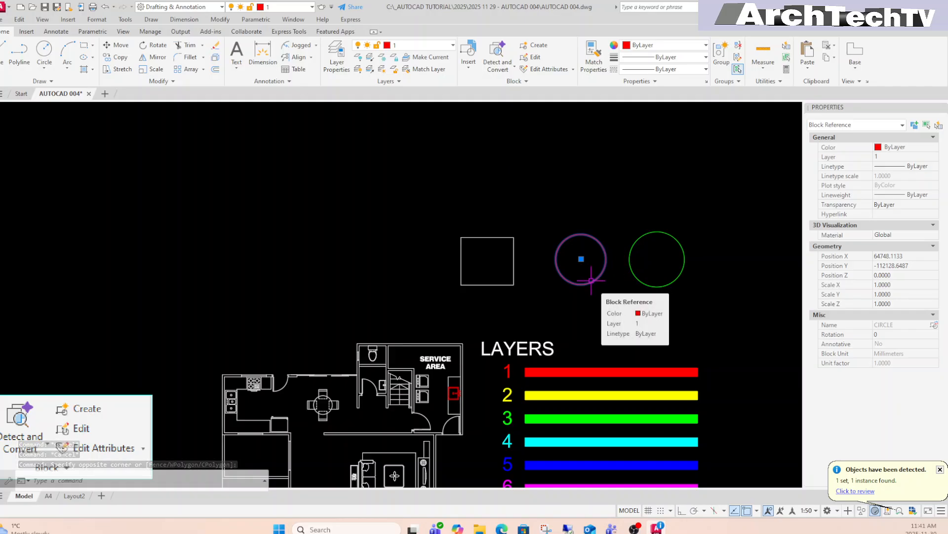
left_click(932, 157)
left_click(933, 157)
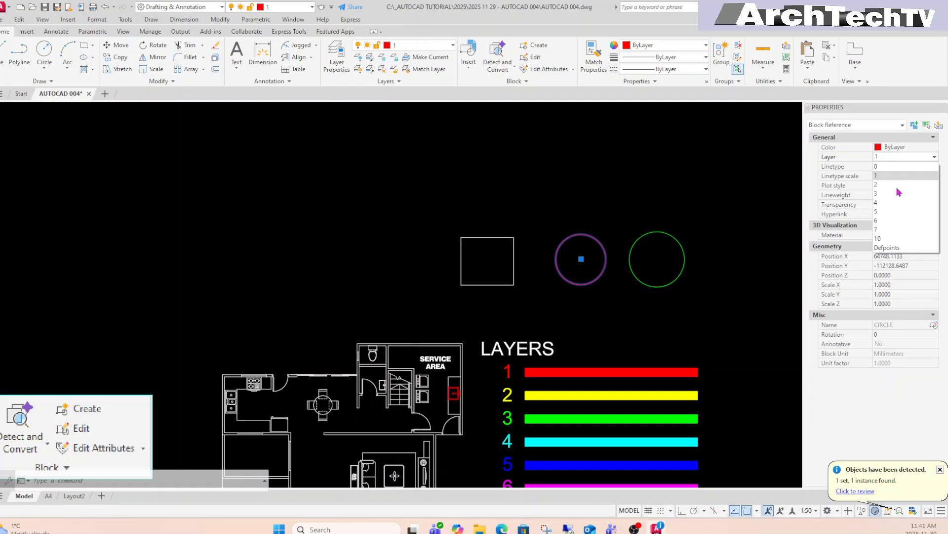
left_click(888, 221)
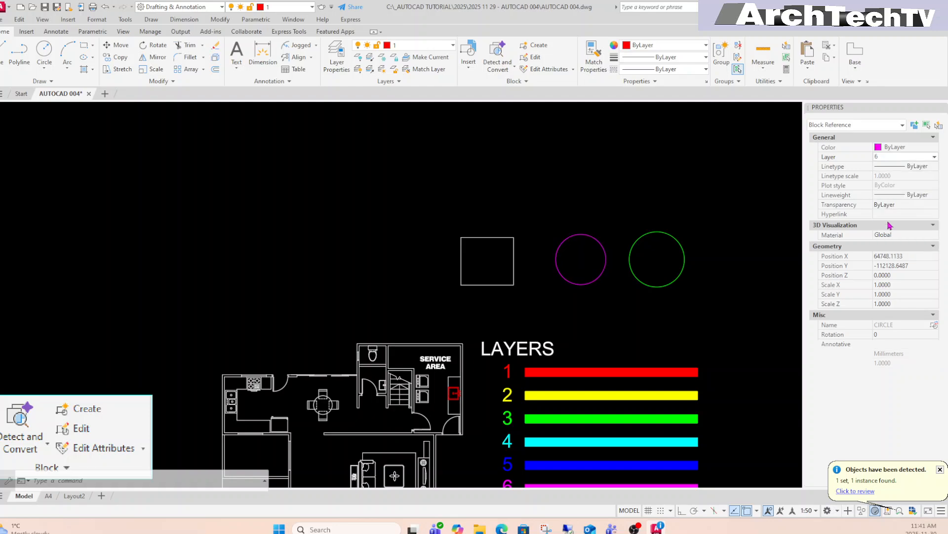
key("Escape")
key("Escape")
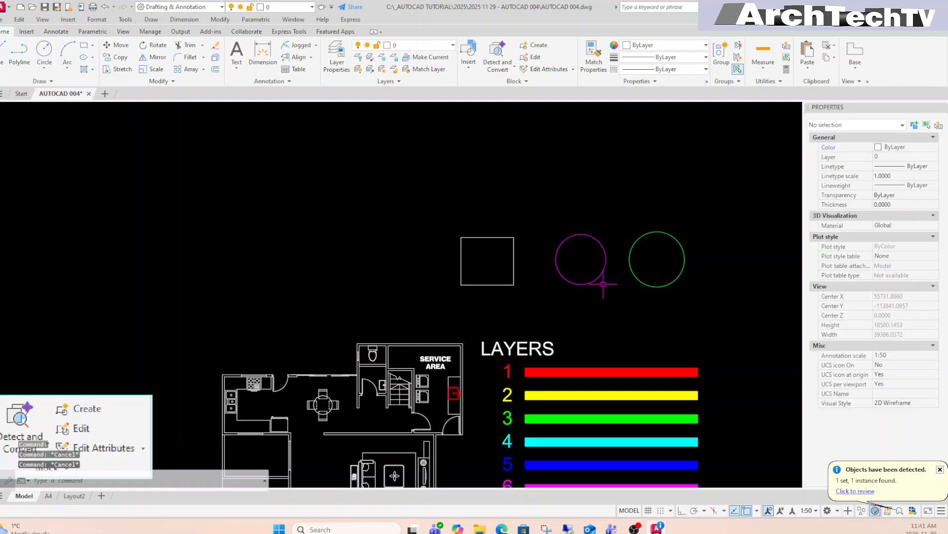
middle_click_drag(701, 417, 674, 382)
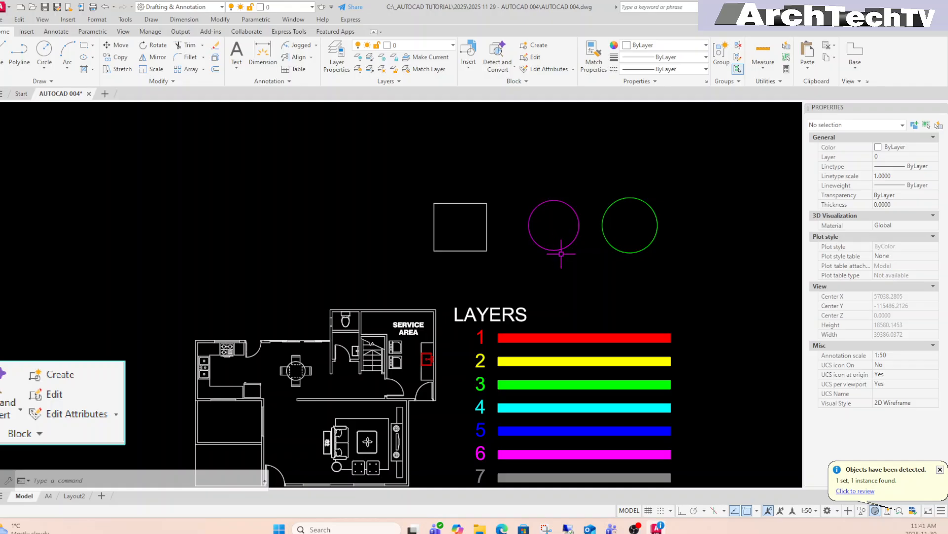
Window-select the green CIRCLE-2 block and change its layer to 6.
left_click(707, 202)
left_click(637, 232)
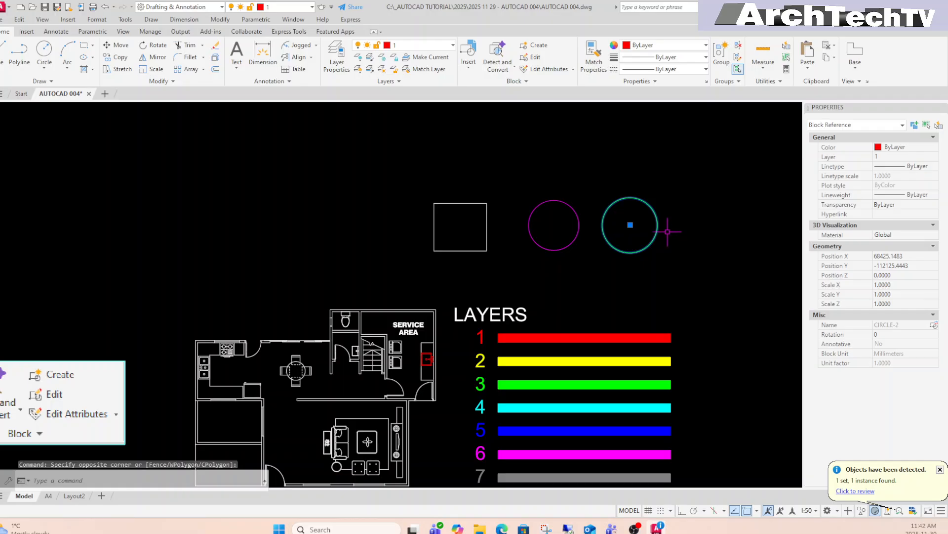
left_click(934, 158)
left_click(935, 157)
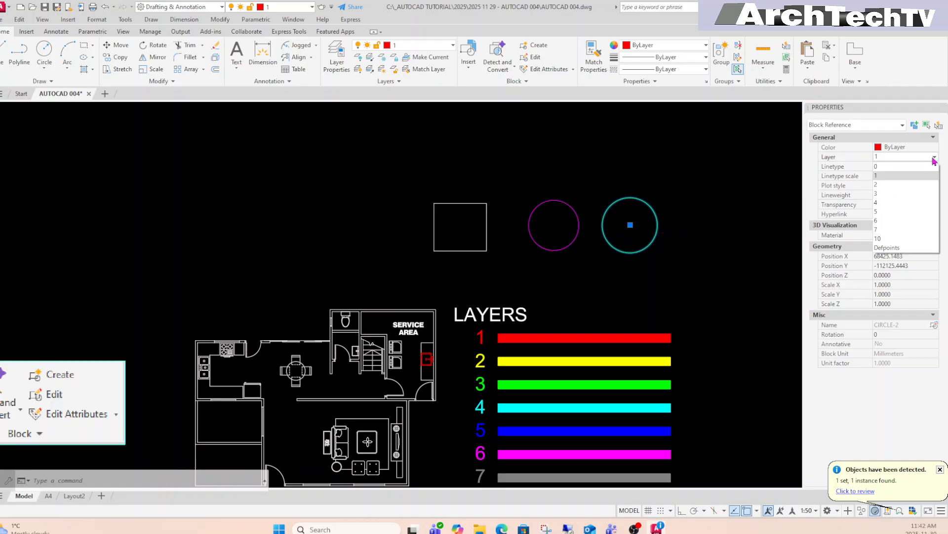
left_click(887, 225)
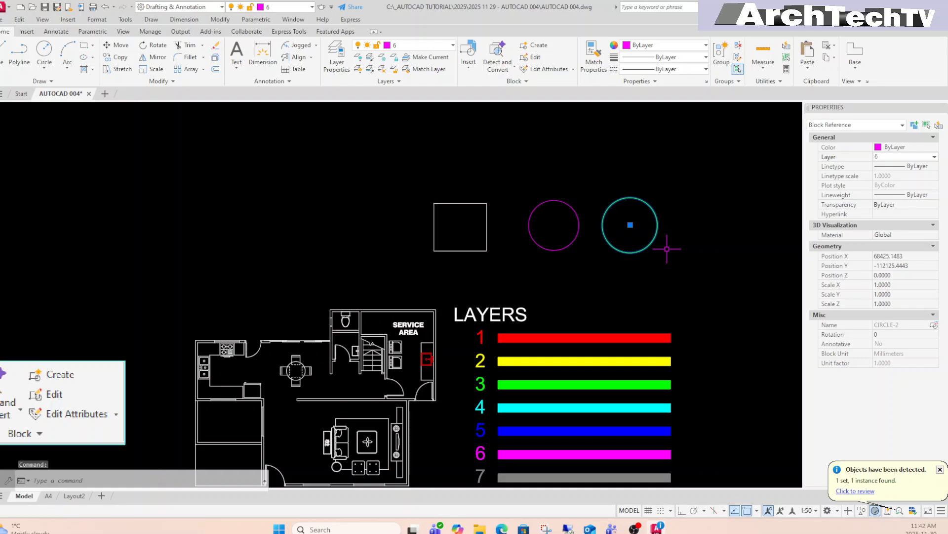
Clear the selection, zoom out, and save the drawing with QS.
mouse_move(631, 268)
middle_mouse_down()
mouse_move(653, 271)
mouse_move(657, 297)
middle_mouse_up()
key("Escape")
key("Escape")
scroll(652, 266, "down", 2)
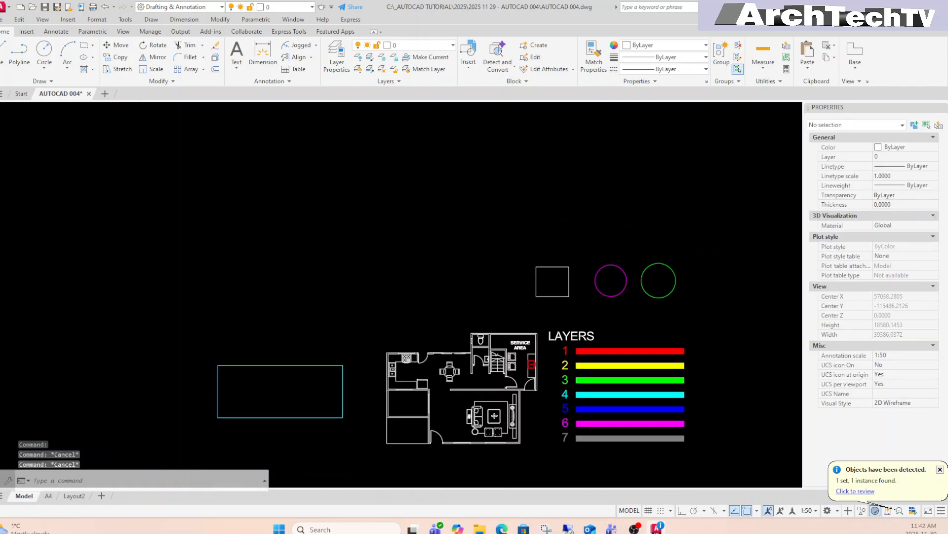
type("QS")
key("Return")
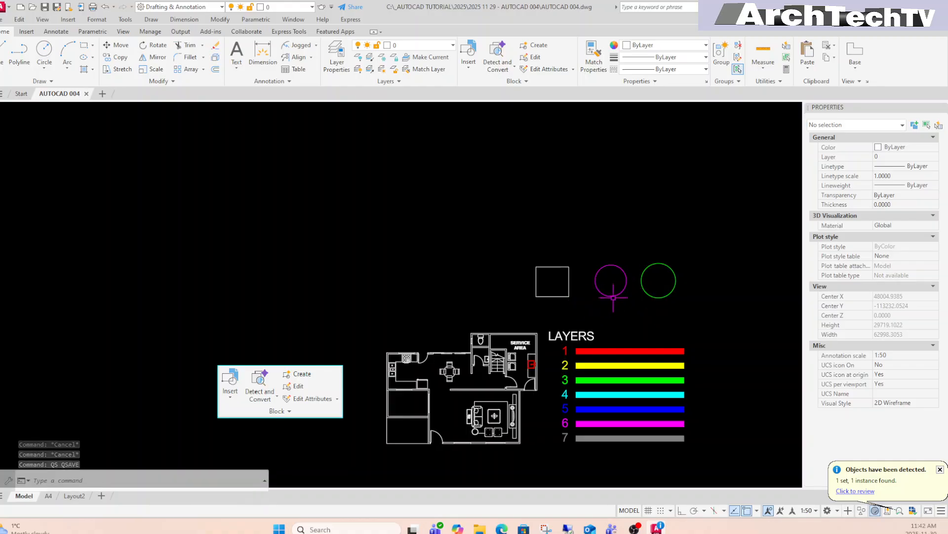
Pan around the drawing, then select and deselect the magenta circle block.
middle_click_drag(661, 309, 668, 320)
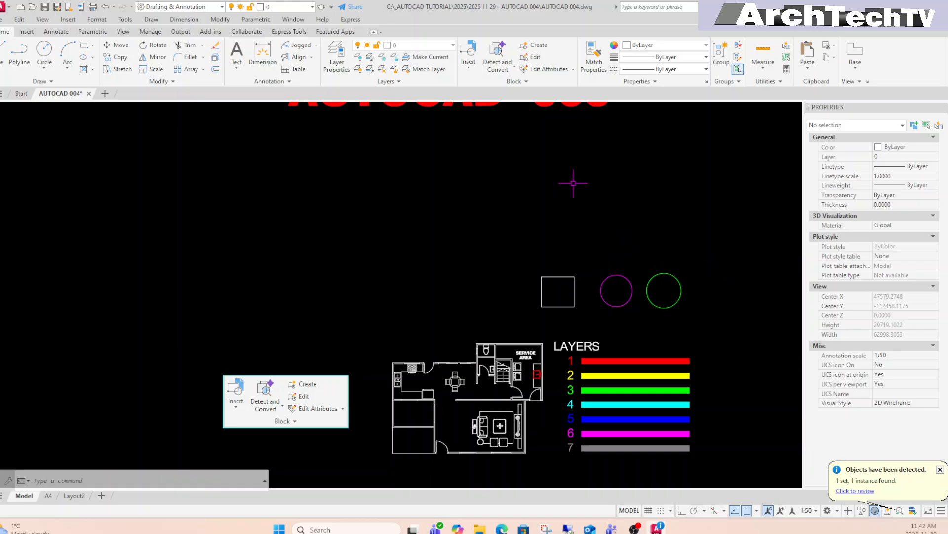
middle_click_drag(572, 185, 561, 192)
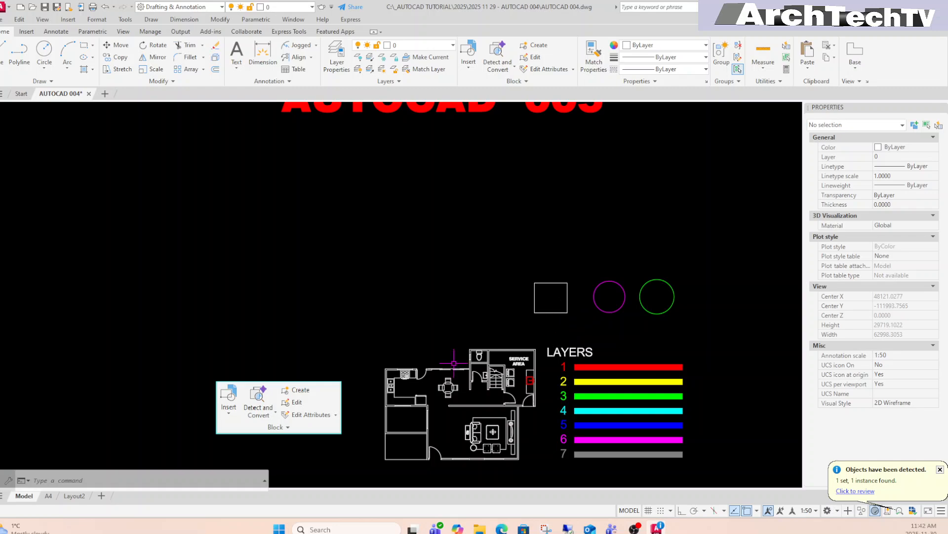
middle_click_drag(454, 363, 464, 343)
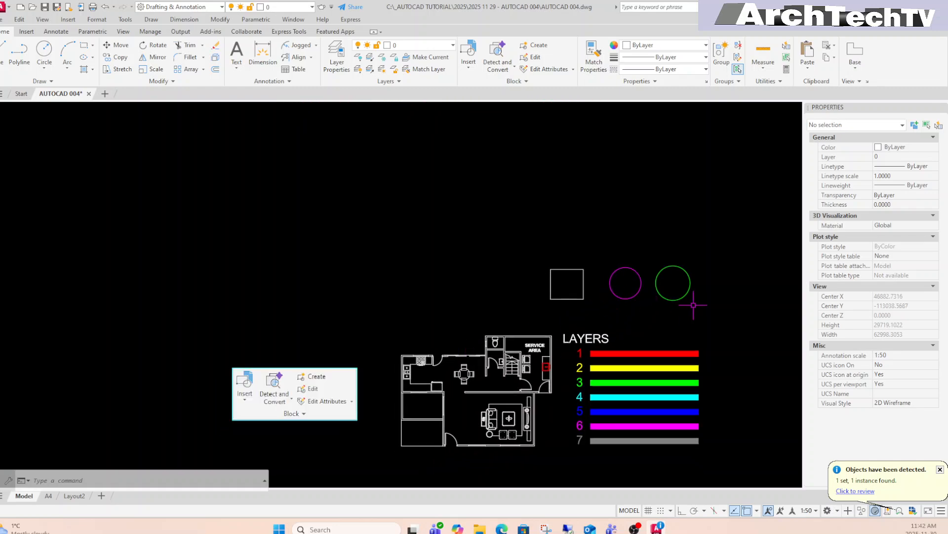
middle_click_drag(693, 306, 646, 302)
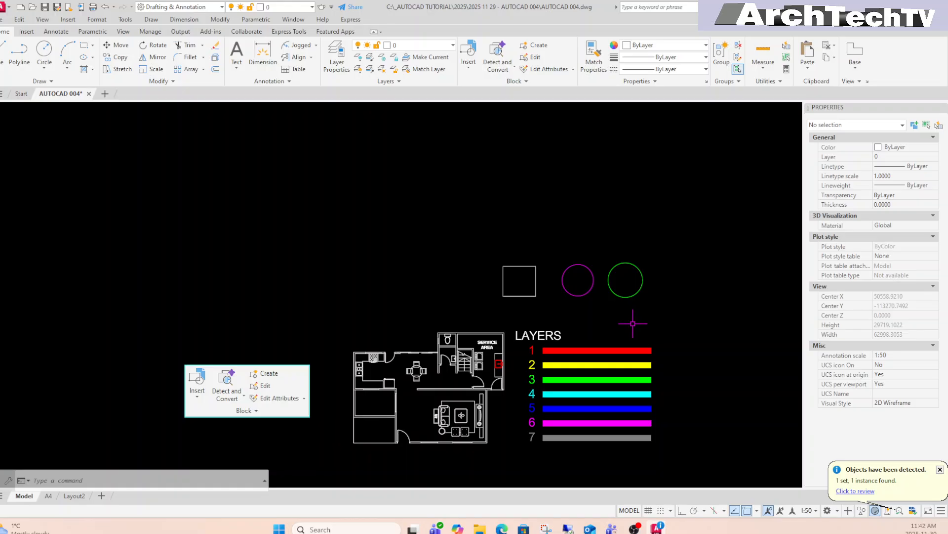
left_click(589, 310)
left_click(590, 286)
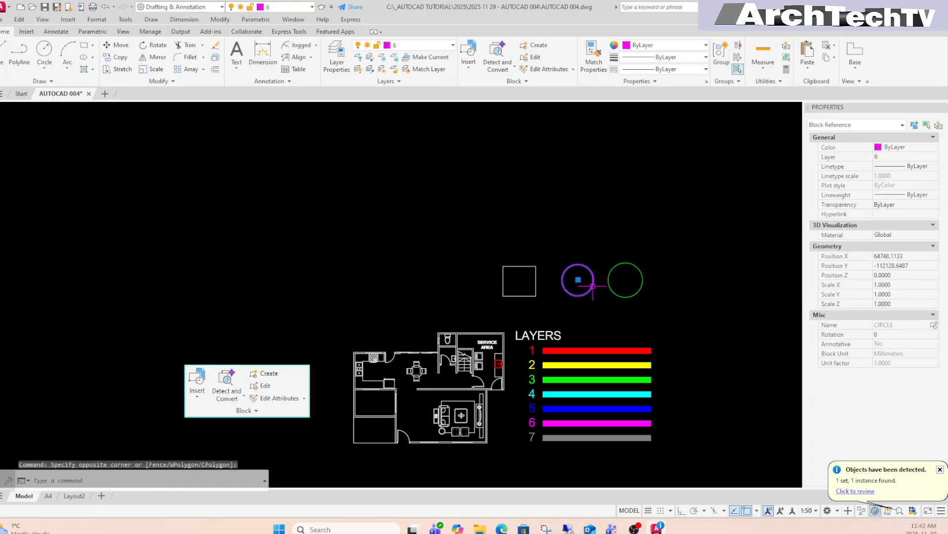
key("Escape")
key("Escape")
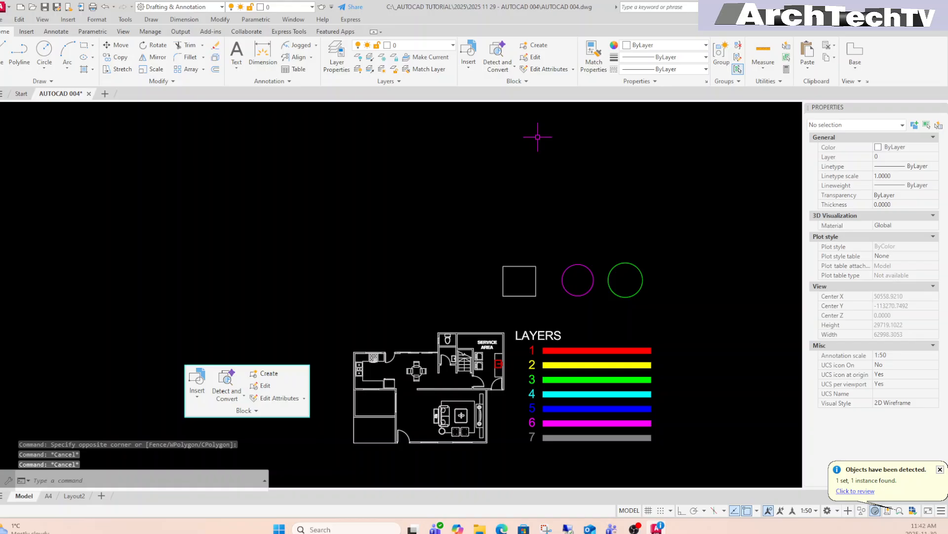
Insert a CIRCLE-2 block to the lower right of the LAYERS legend.
left_click(470, 73)
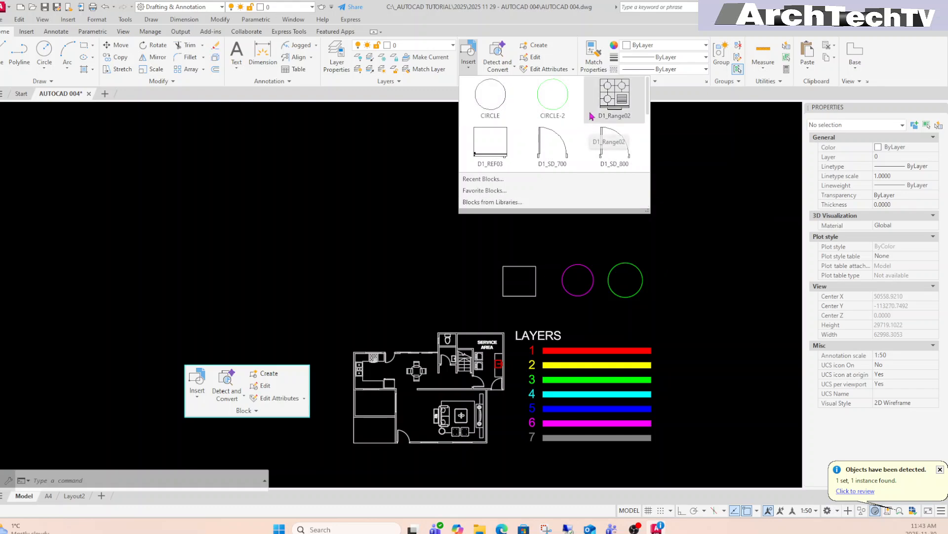
left_click(549, 99)
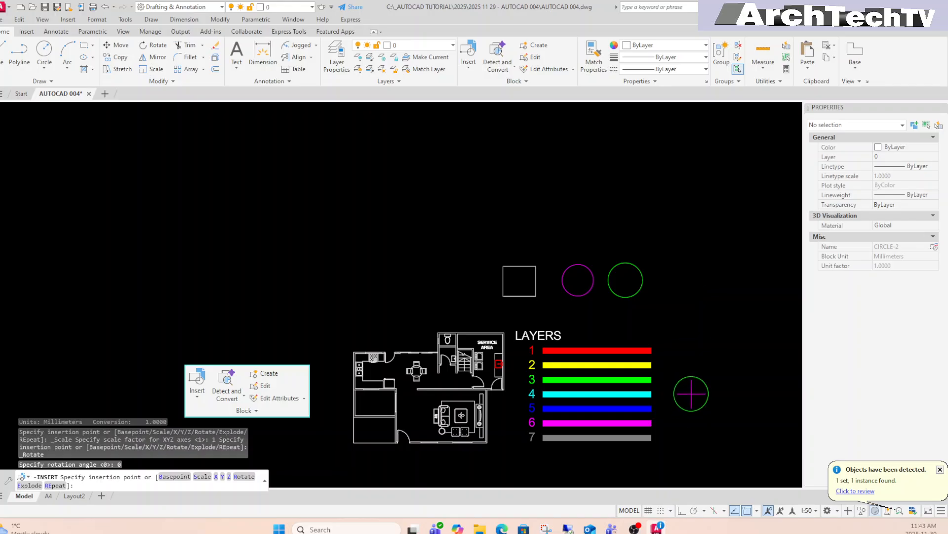
left_click(708, 405)
middle_click_drag(689, 375, 692, 340)
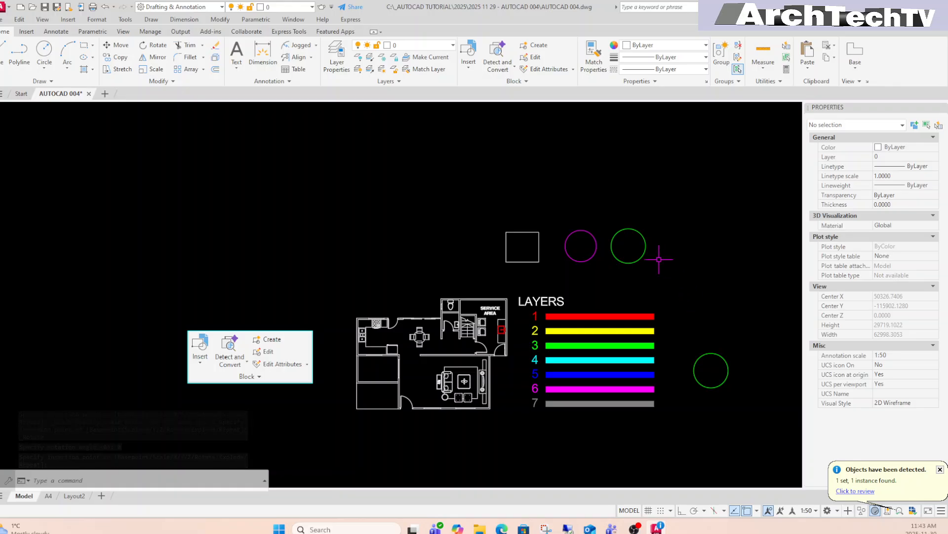
Dismiss the reopened block gallery, cancel the insertion, and start the Erase command.
left_click(469, 69)
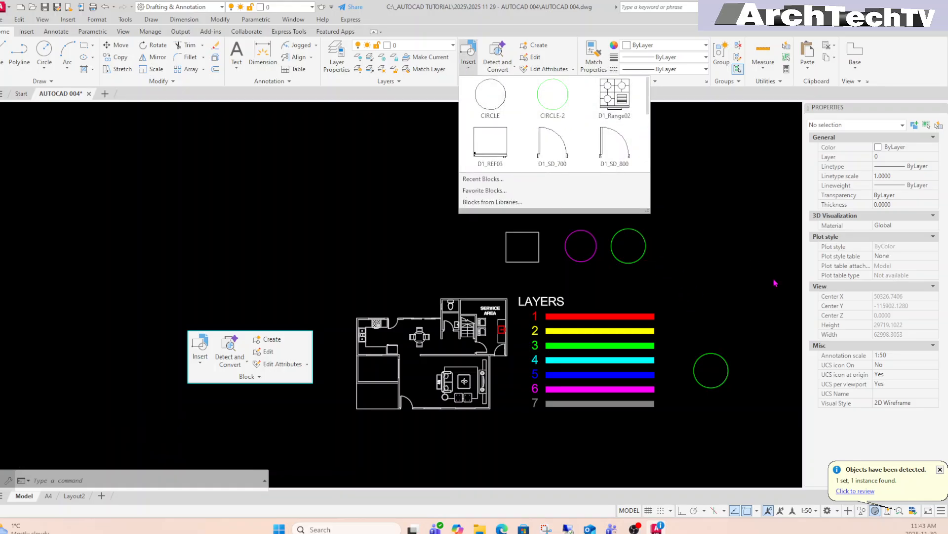
left_click(710, 291)
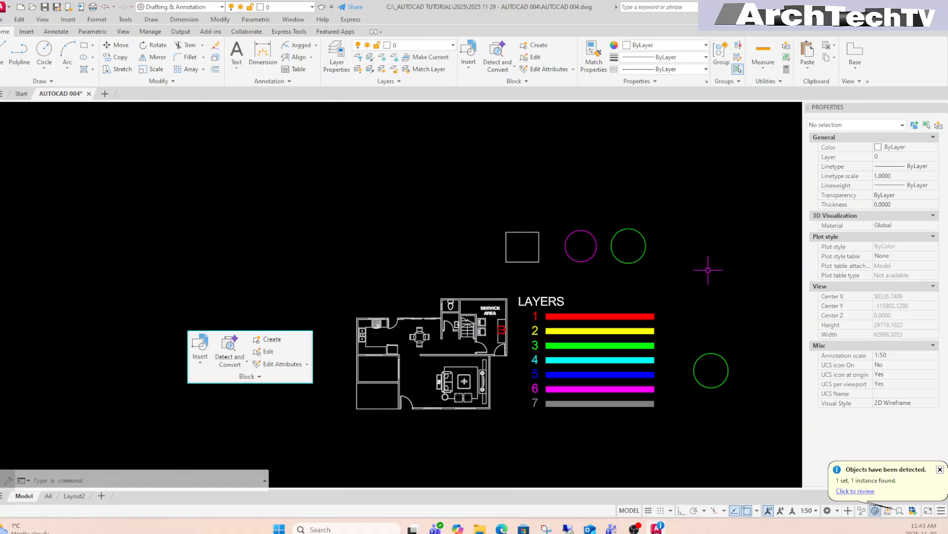
key("Escape")
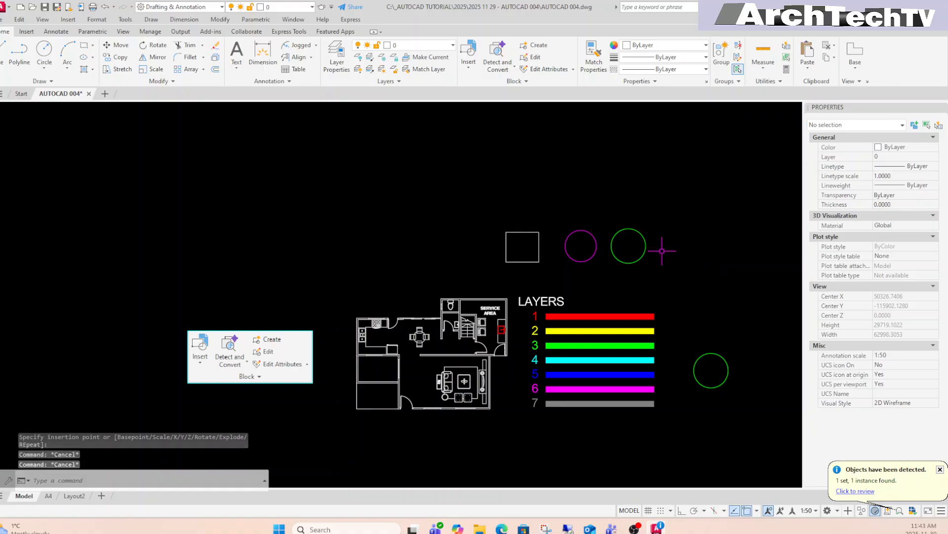
type("E")
key("Return")
Erase the old square and circles, including the extra circle by the legend.
left_click(687, 218)
left_click(465, 281)
left_click(766, 324)
left_click(694, 388)
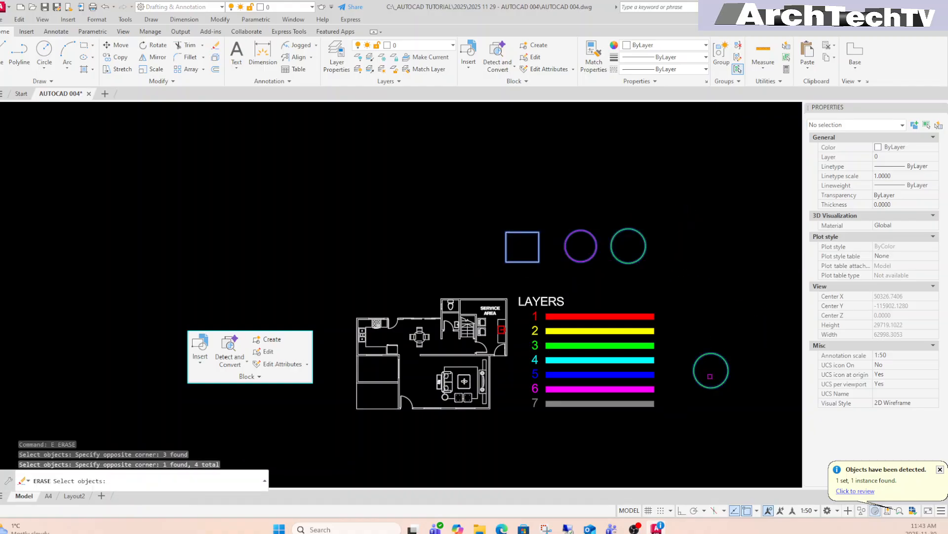
key("Return")
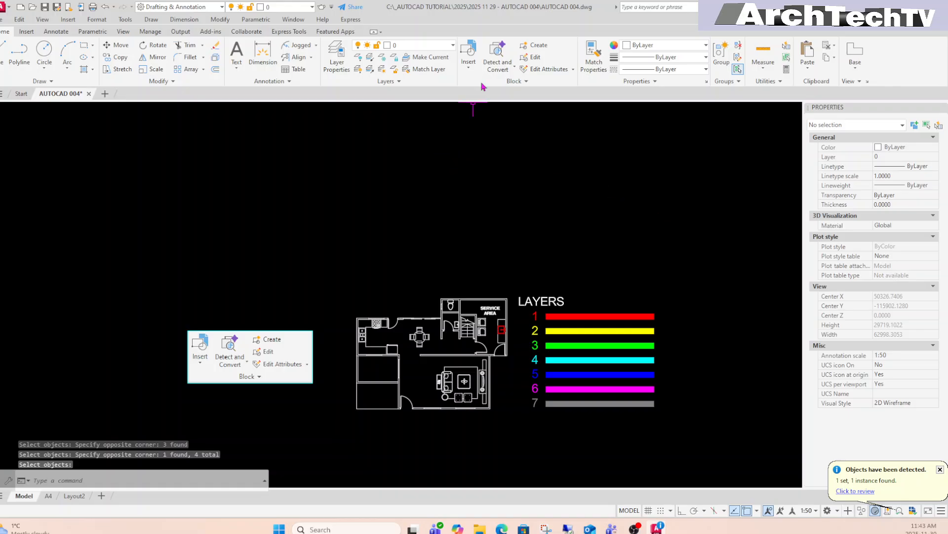
Place a CIRCLE-2 block above the floor plan and a CIRCLE block to its left.
left_click(469, 72)
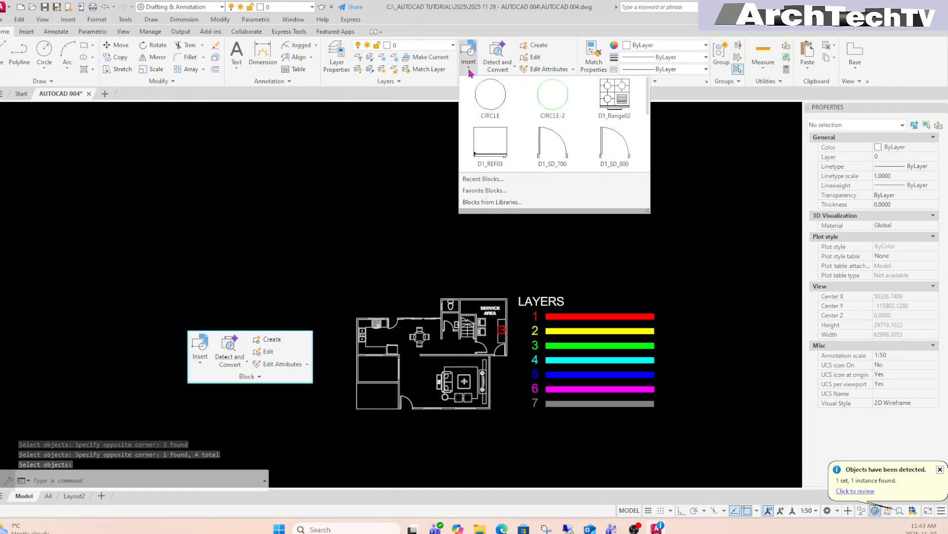
left_click(554, 101)
left_click(613, 254)
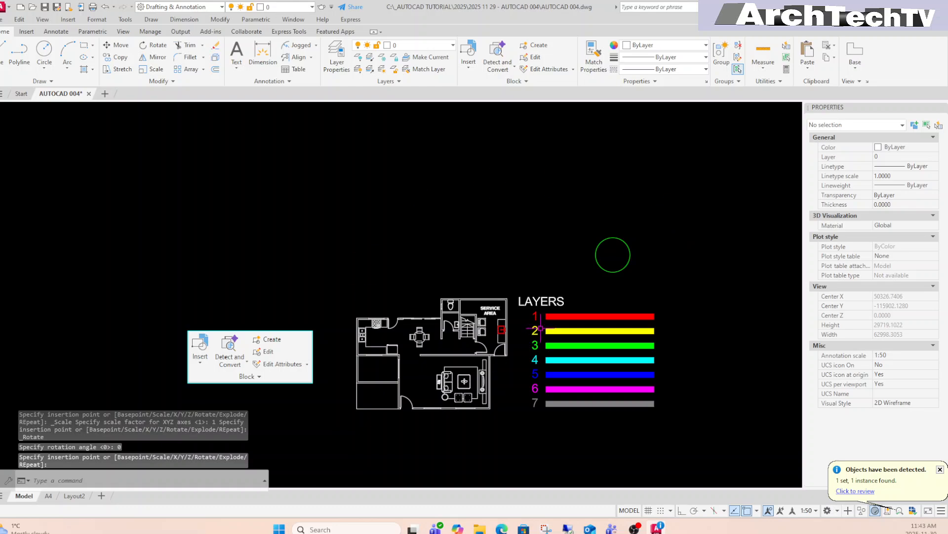
left_click(469, 69)
left_click(486, 95)
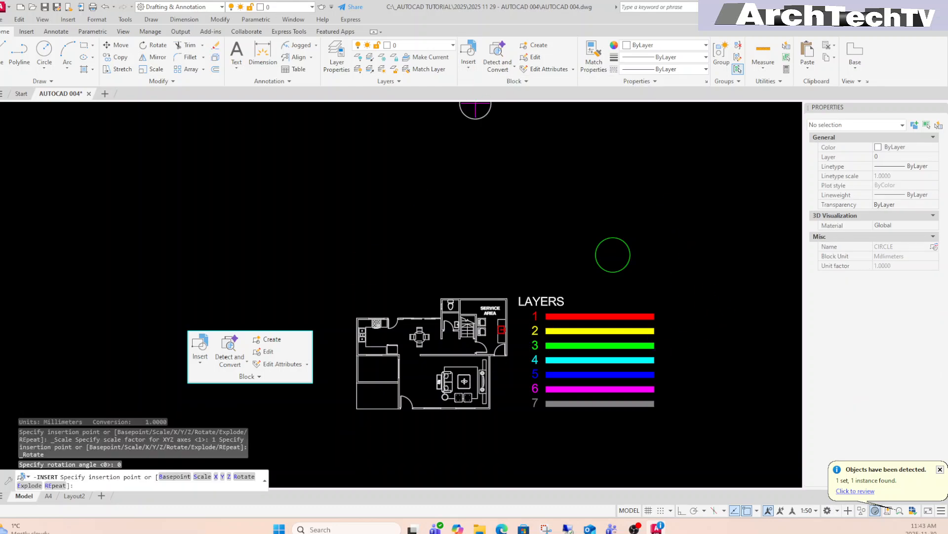
left_click(519, 235)
Place a SQUARE block to the right of the green circle.
left_click(468, 54)
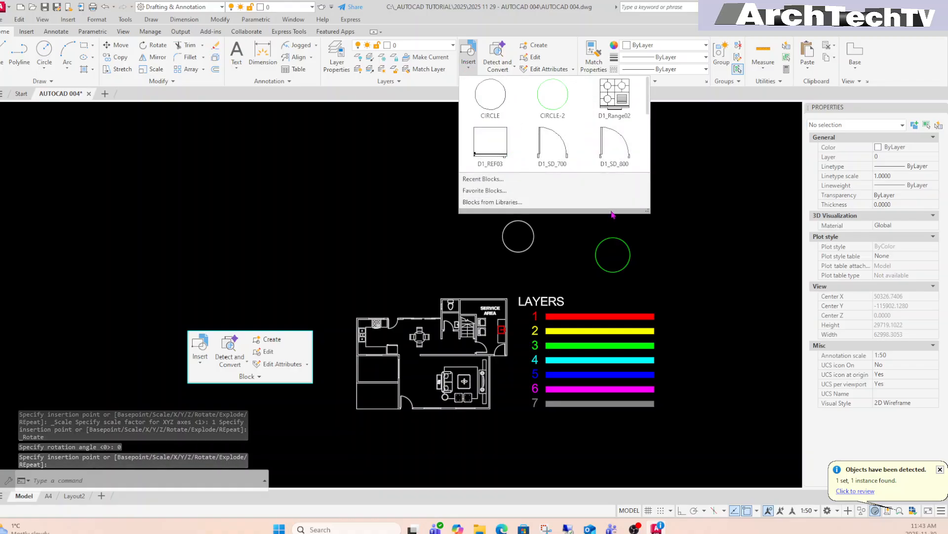
scroll(647, 126, "down", 2)
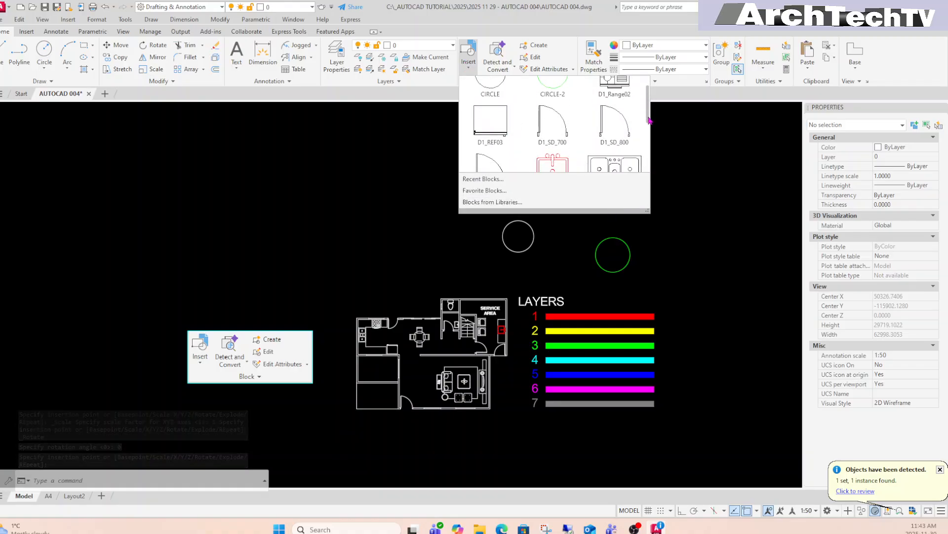
left_click_drag(650, 125, 650, 169)
left_click(507, 154)
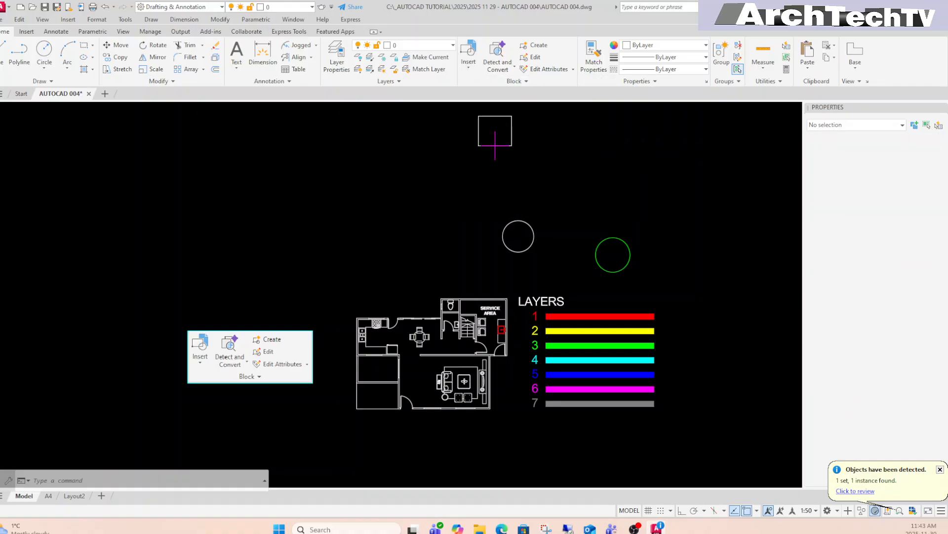
left_click(673, 260)
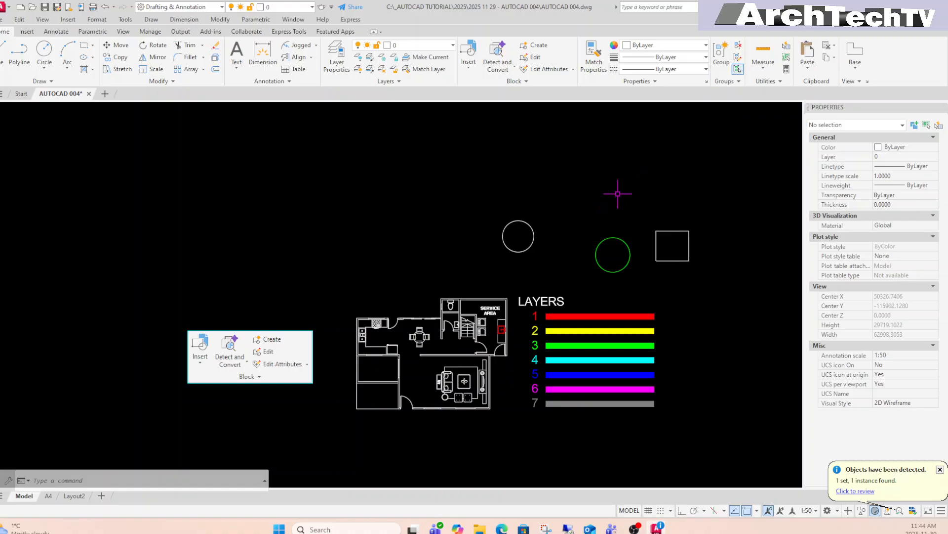
Start an in-place reference edit of the green CIRCLE-2 block.
left_click(629, 252)
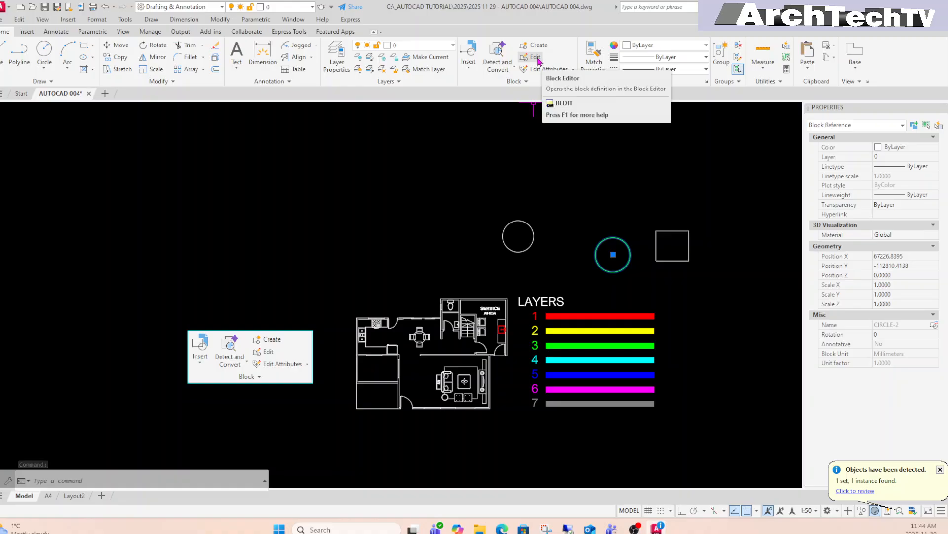
right_click(628, 249)
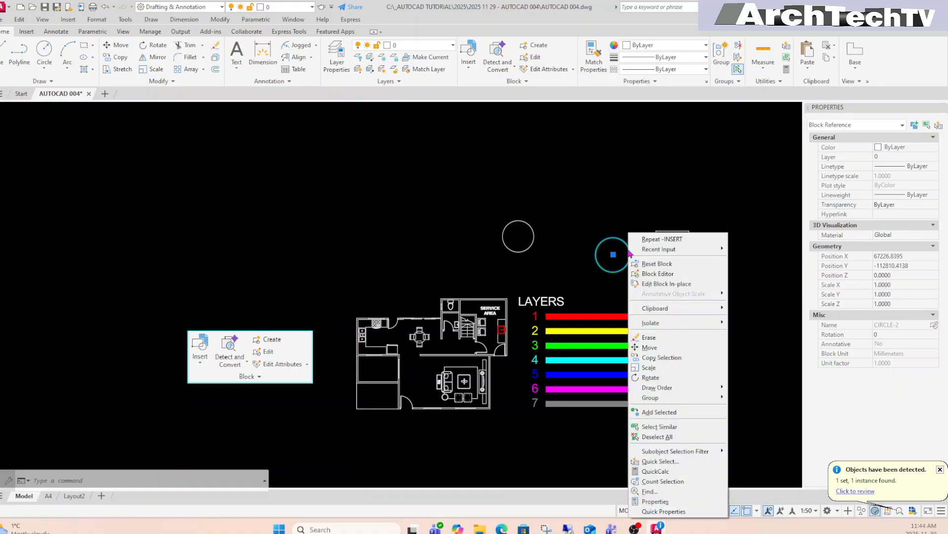
left_click(675, 285)
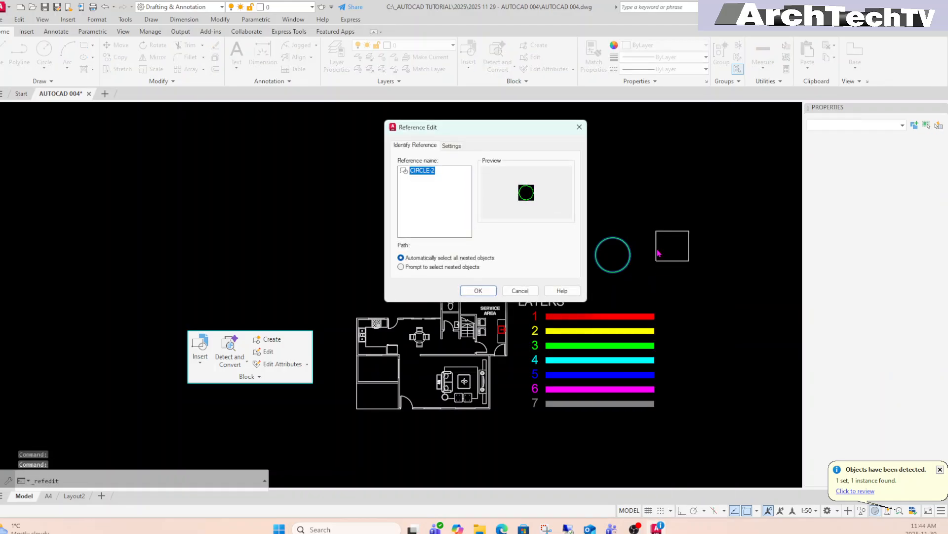
left_click(479, 290)
Draw a small rectangle inside the green circle and save the block changes.
scroll(623, 249, "up", 2)
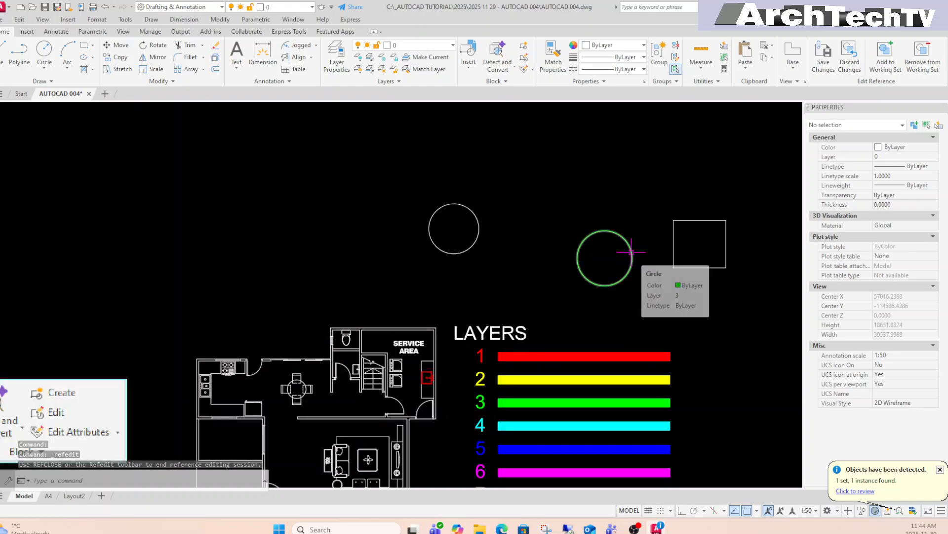
type("rec")
key("Return")
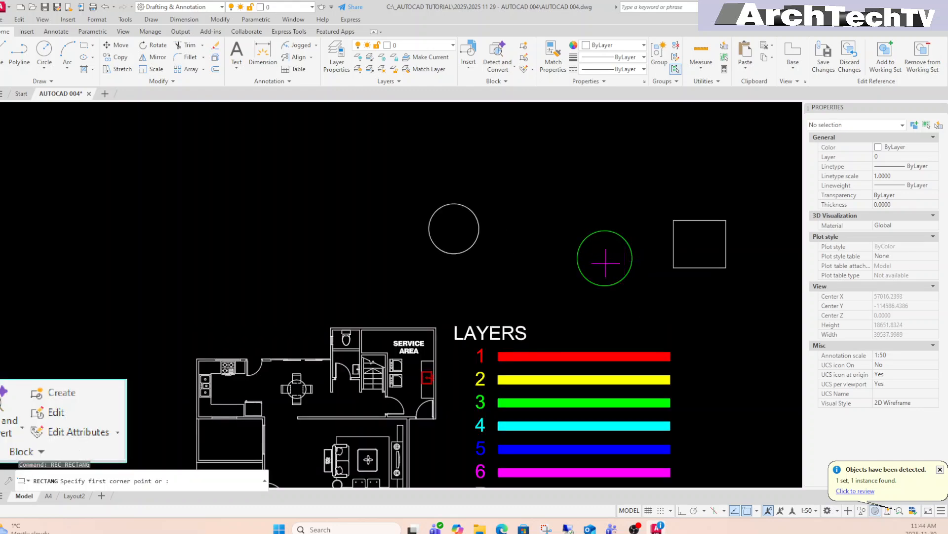
left_click(592, 245)
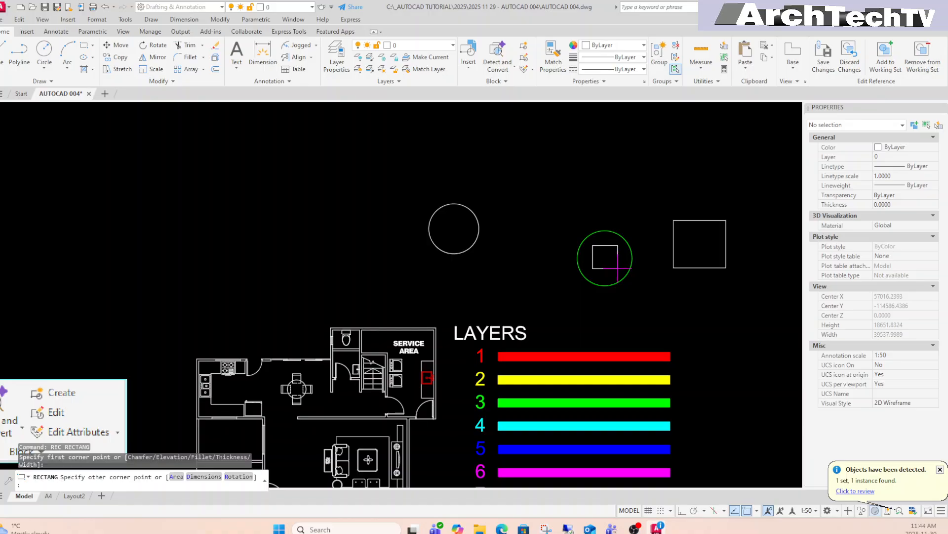
left_click(617, 269)
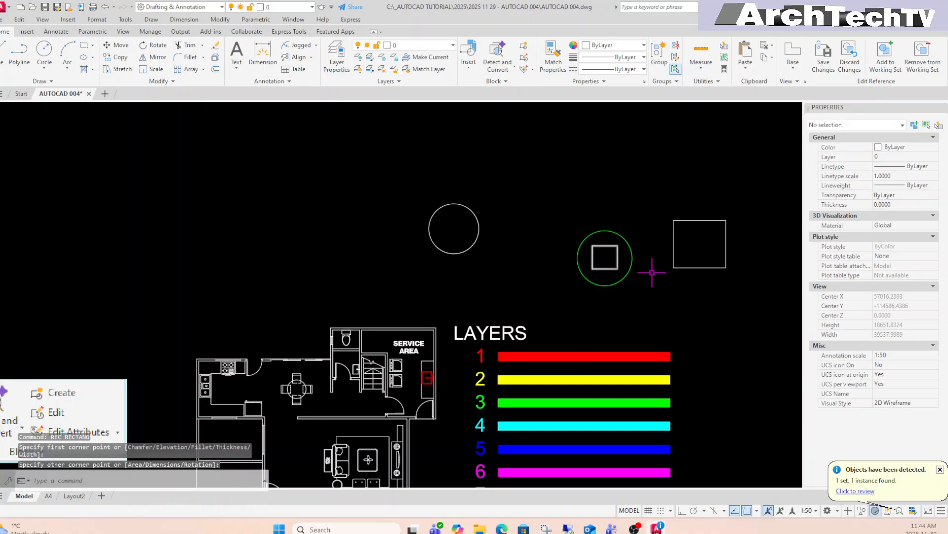
left_click(617, 260)
key("Escape")
key("Escape")
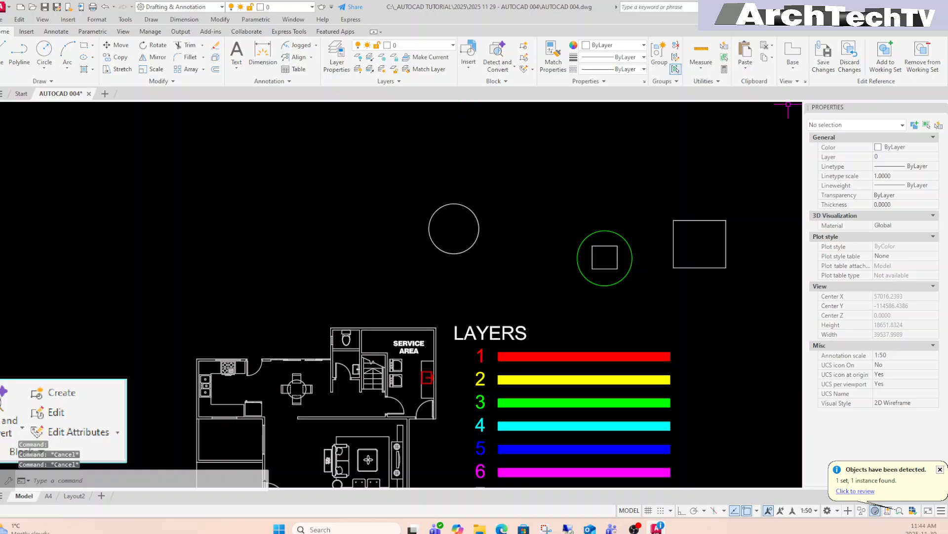
left_click(828, 70)
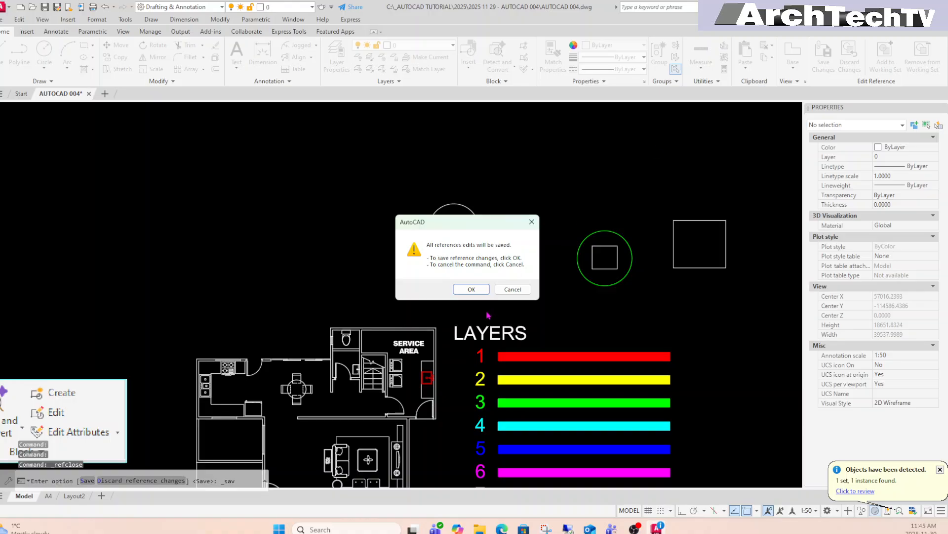
left_click(483, 293)
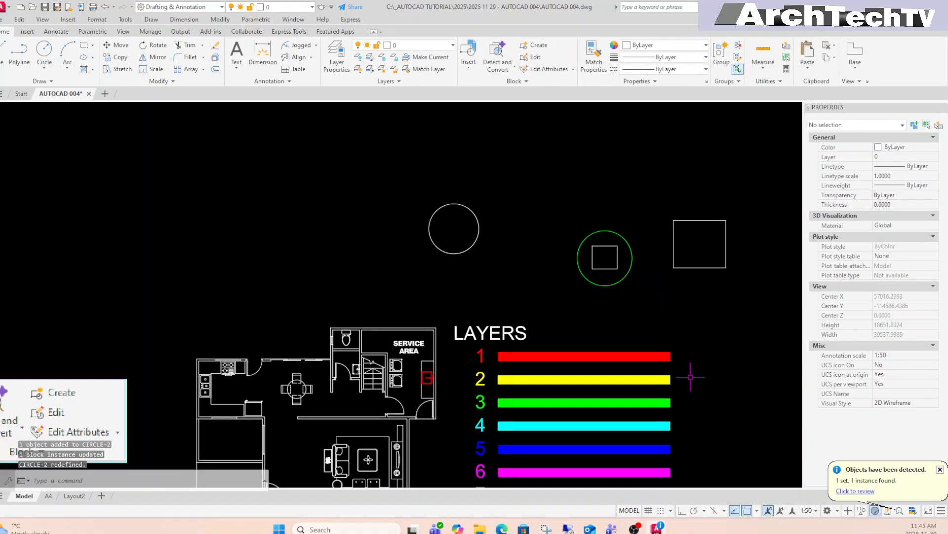
Put the CIRCLE-2 block on layer 4 in the Properties palette.
left_click_drag(641, 212, 605, 267)
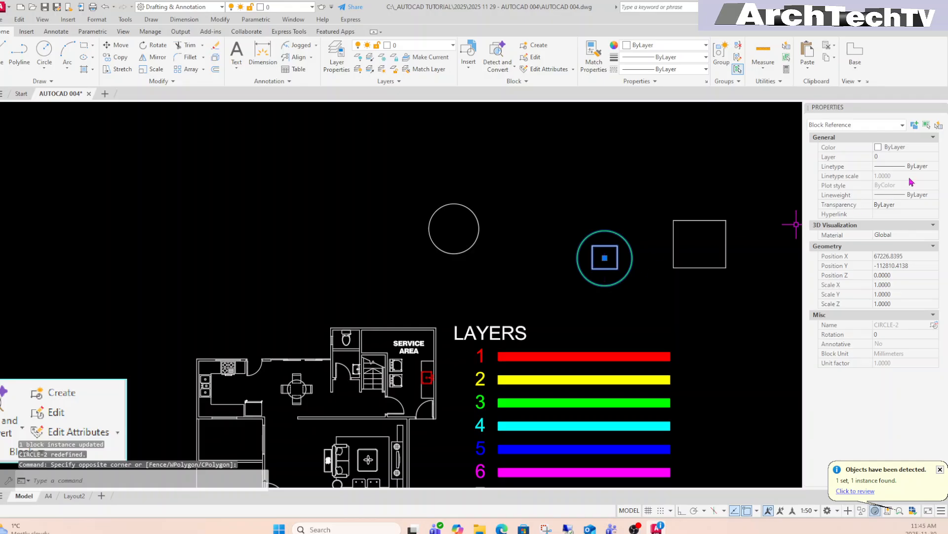
left_click(928, 158)
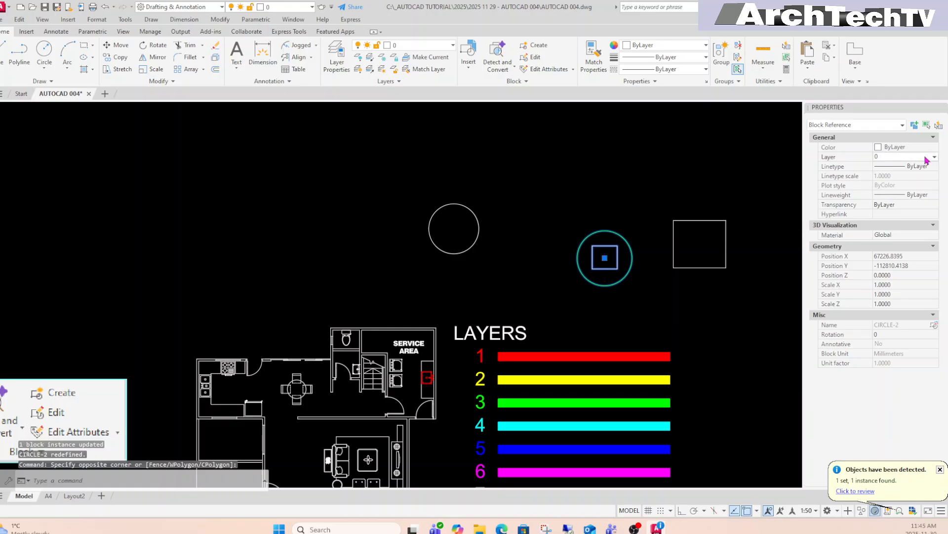
left_click(930, 158)
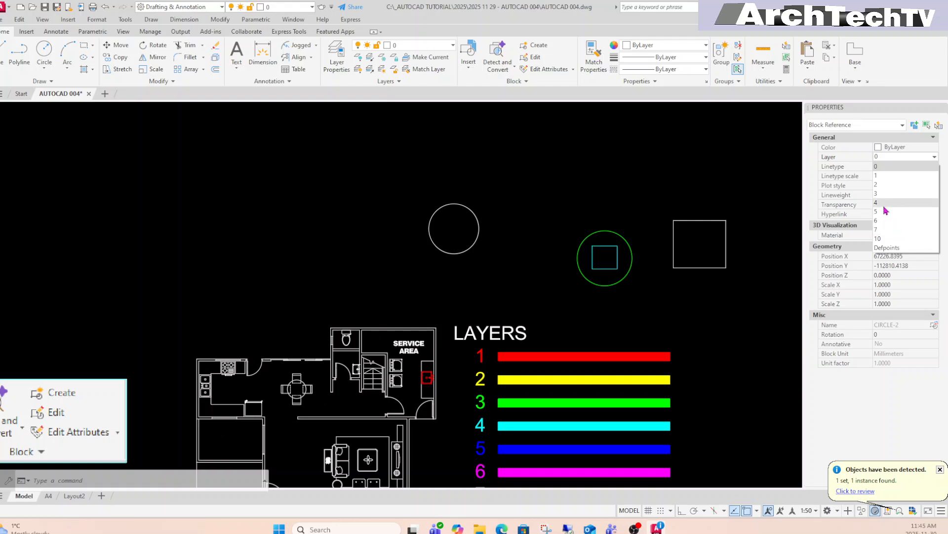
left_click(877, 203)
key("Escape")
key("Escape")
key("Escape")
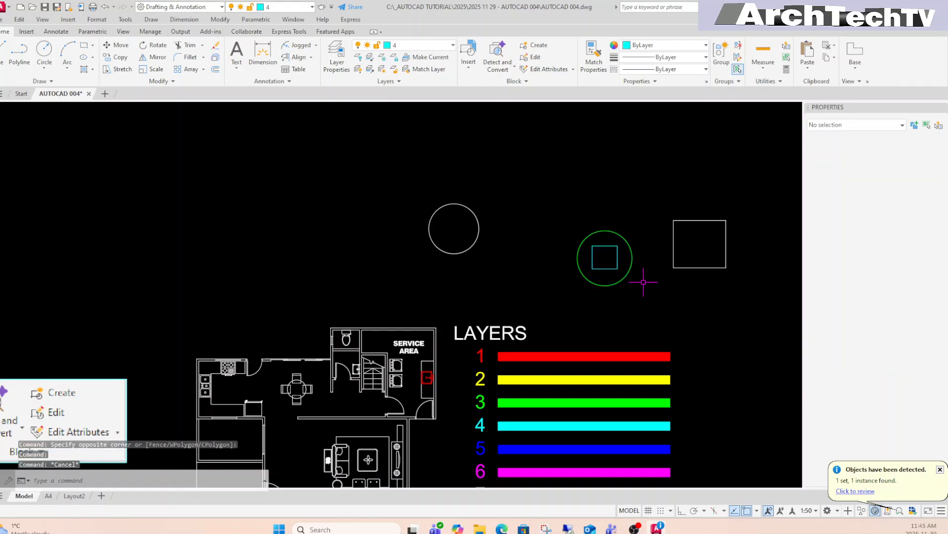
Recenter the view on the blocks and open the Edit Block Definition list.
scroll(603, 267, "up", 2)
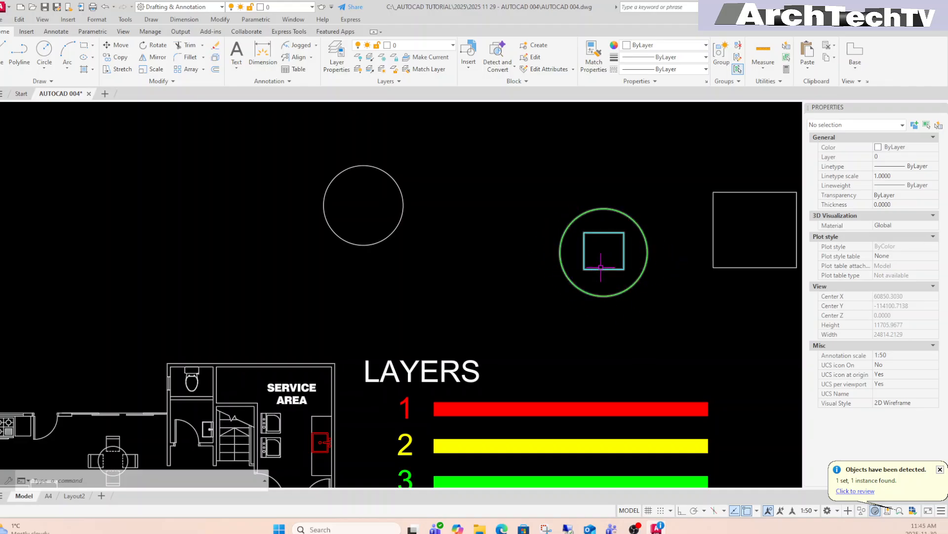
middle_click_drag(641, 360, 635, 315)
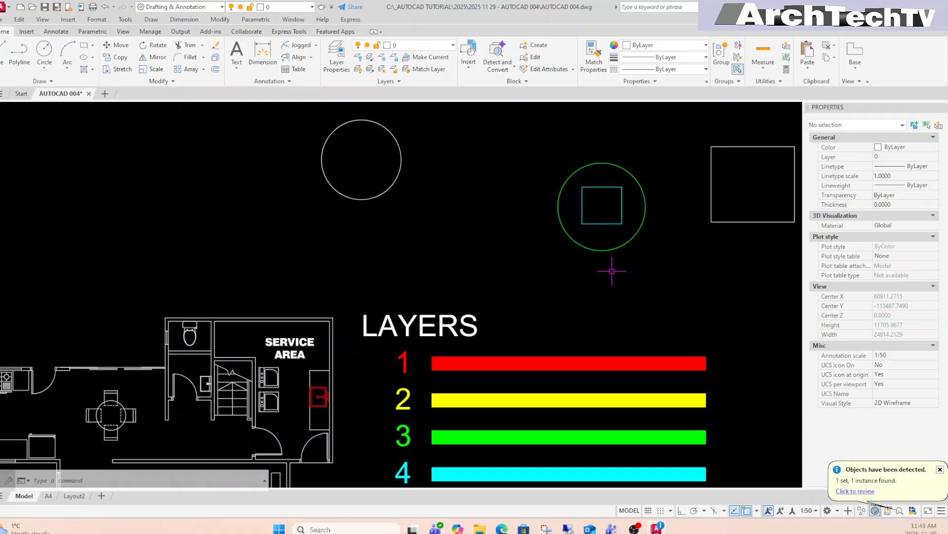
scroll(606, 283, "down", 4)
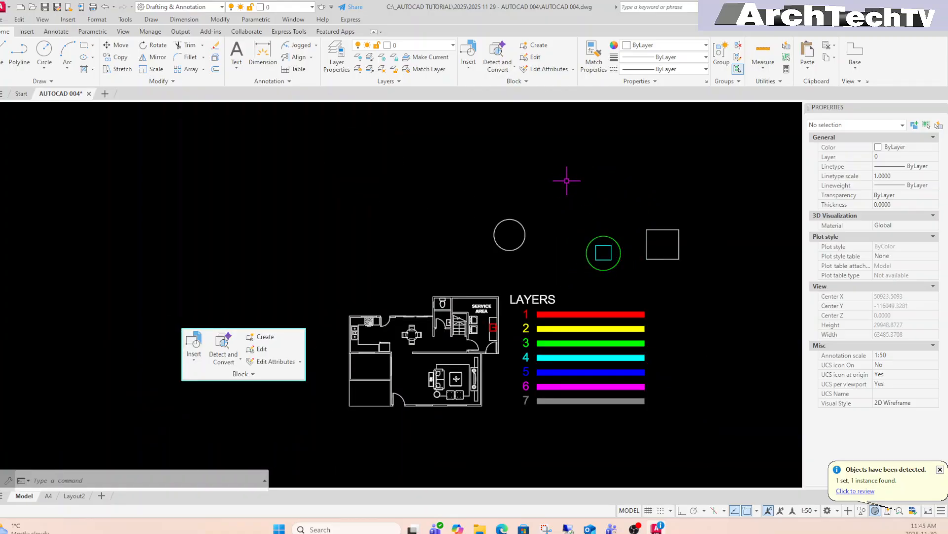
left_click(537, 58)
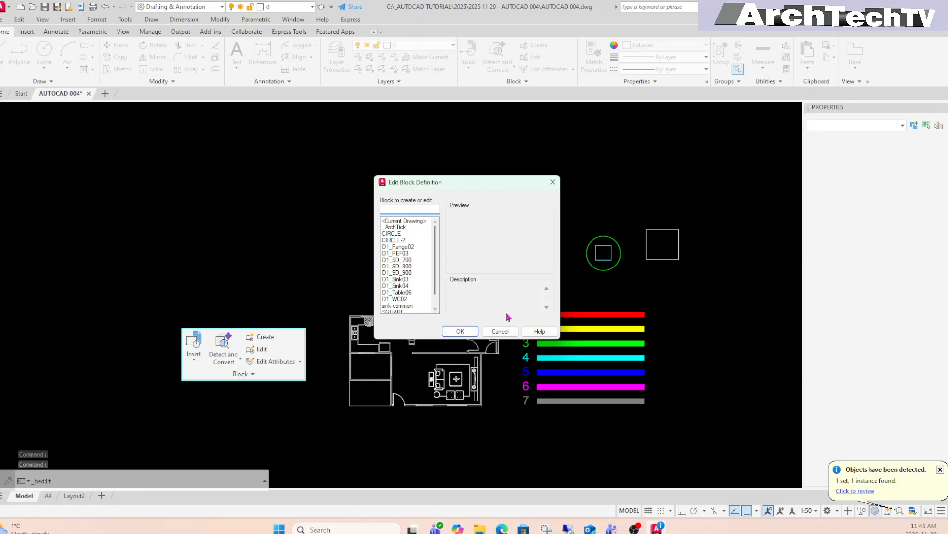
Choose SQUARE in the Edit Block Definition list and open it in the Block Editor.
left_click(499, 331)
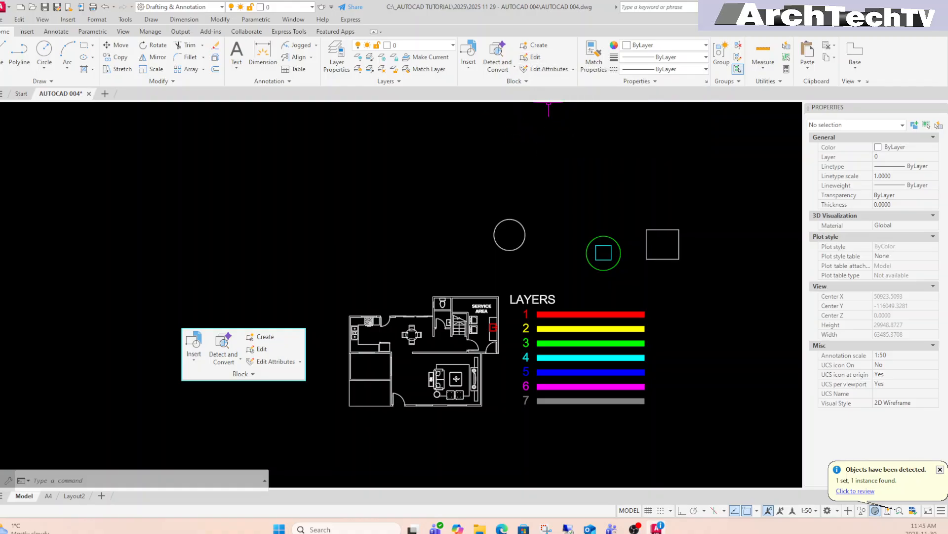
left_click(534, 57)
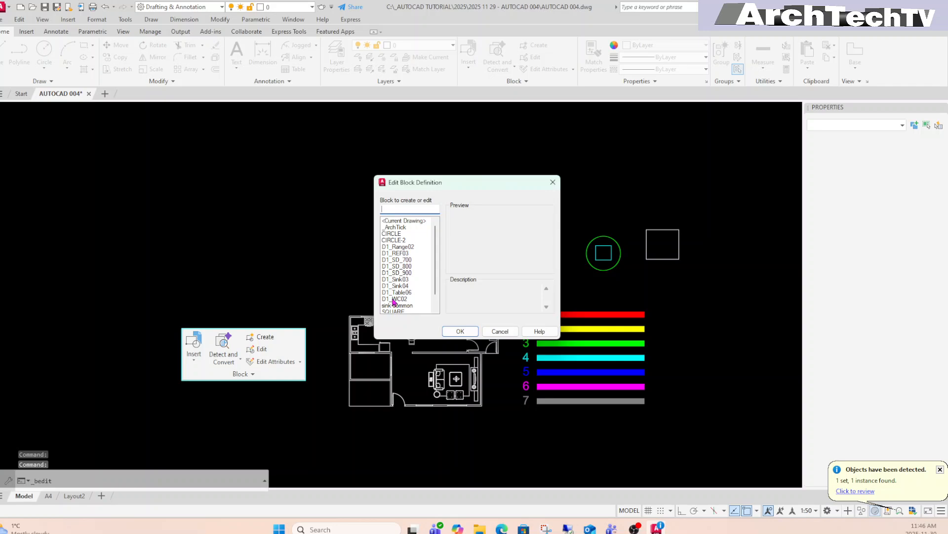
scroll(399, 301, "down", 1)
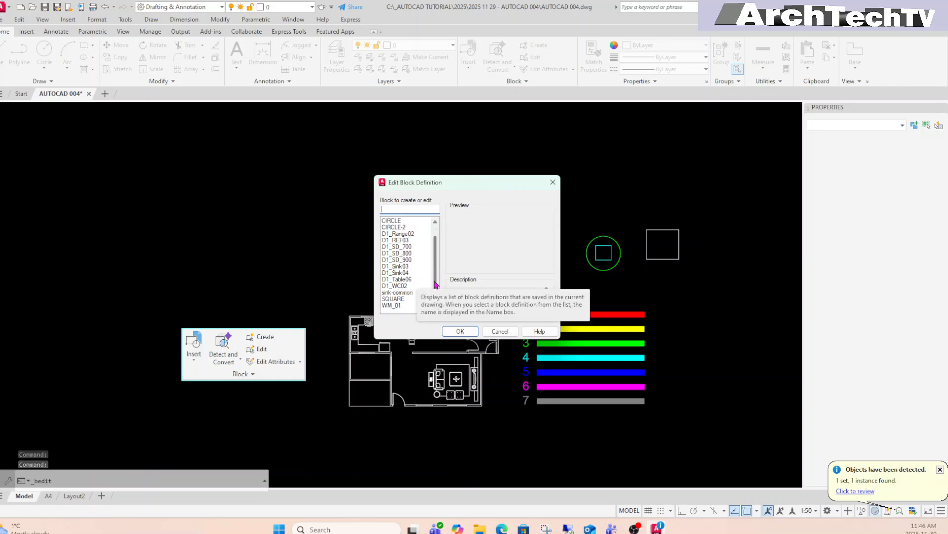
left_click(395, 299)
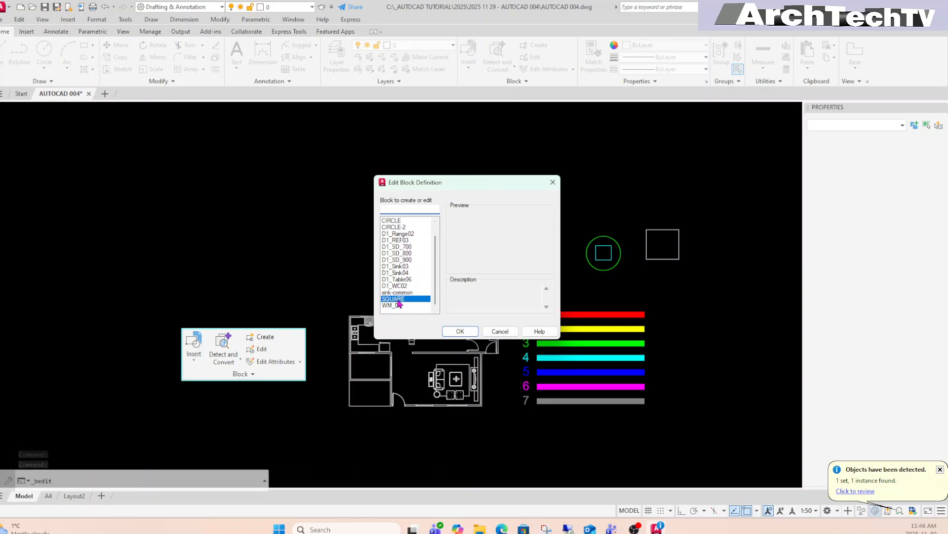
left_click(473, 332)
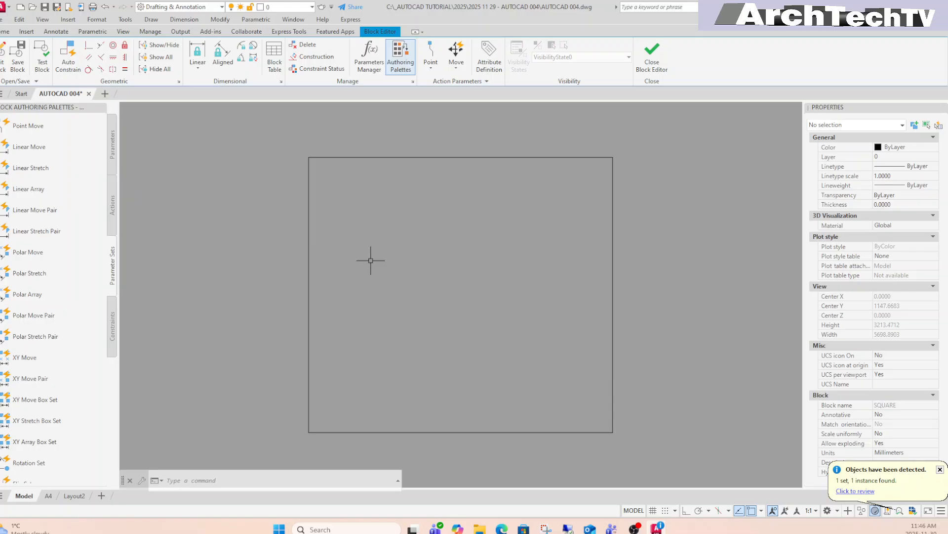
Switch the Block Authoring palette to its Constraints set.
left_click(112, 203)
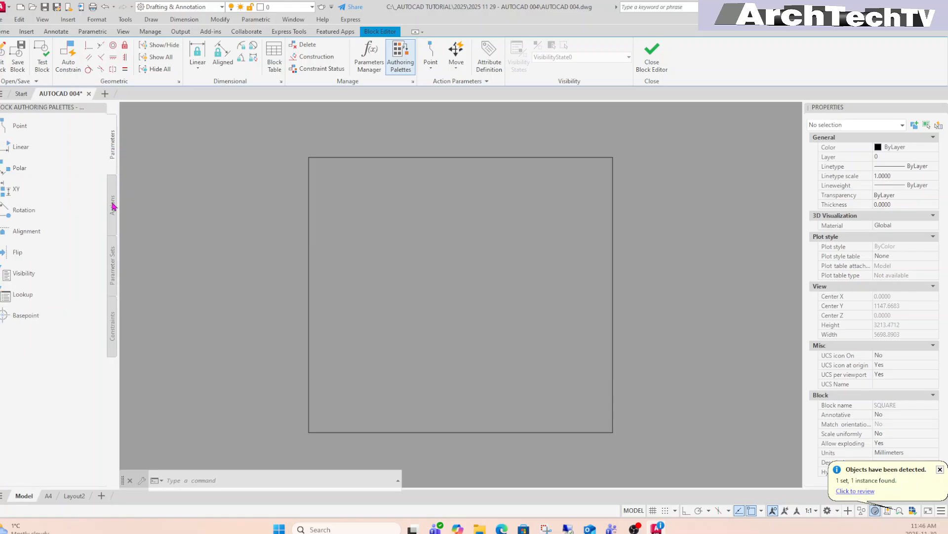
left_click(113, 260)
left_click(113, 320)
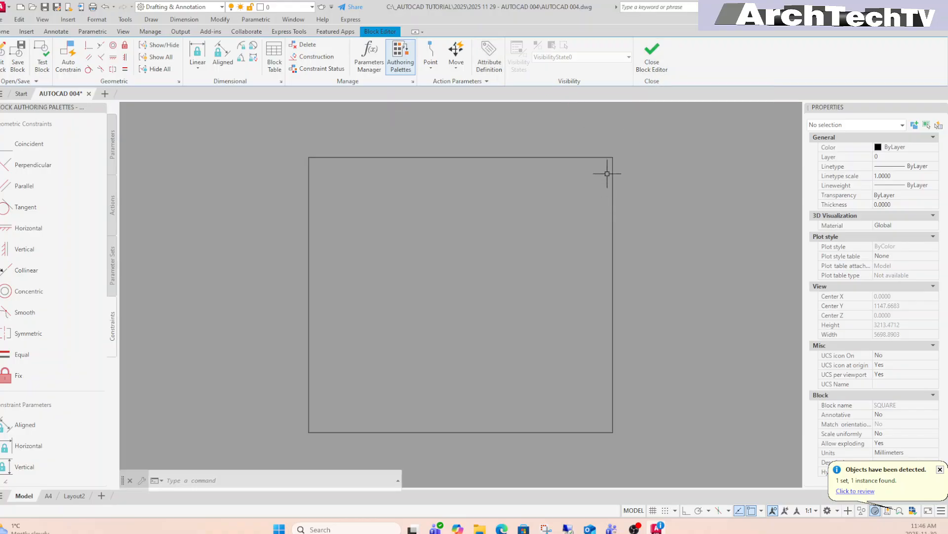
Draw a top-right to bottom-left diagonal in SQUARE, then close the editor saving changes.
type("LINE")
key("Return")
left_click(612, 159)
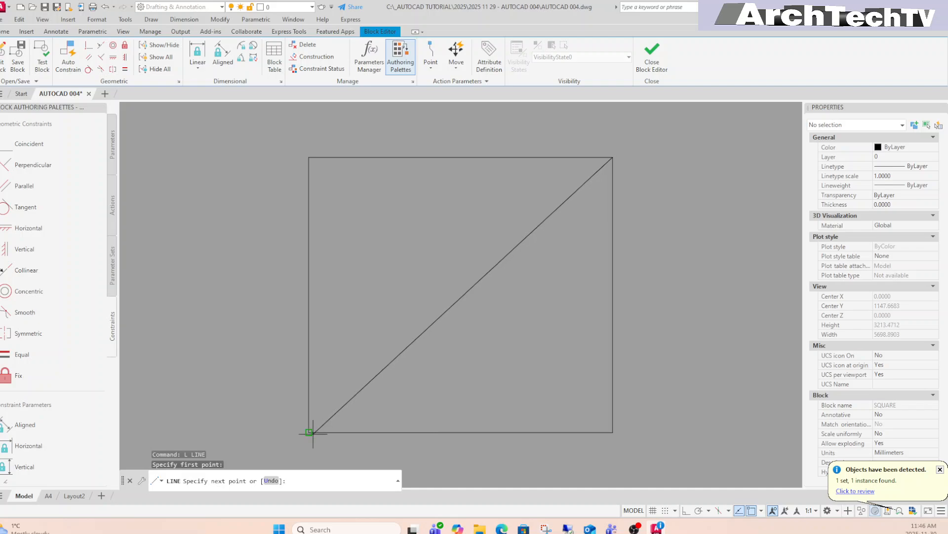
left_click(308, 433)
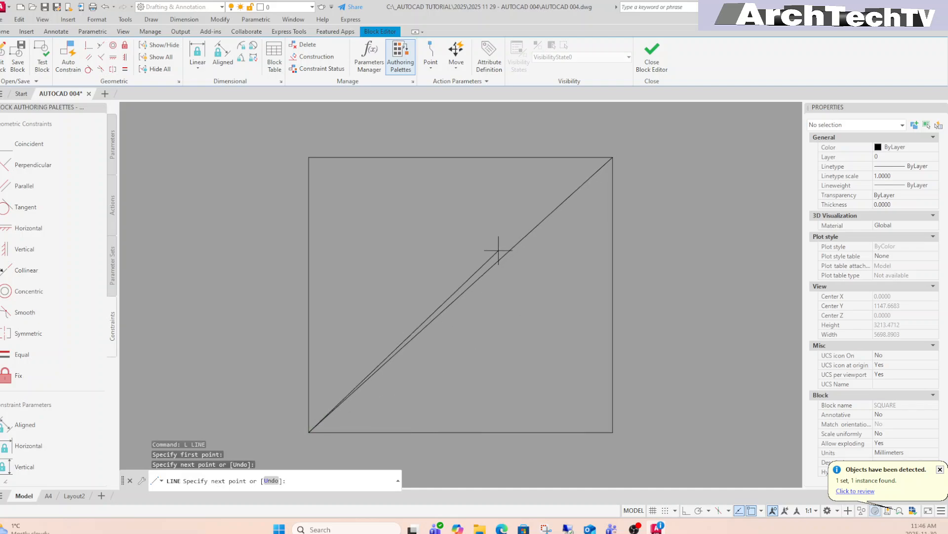
key("Return")
left_click(656, 70)
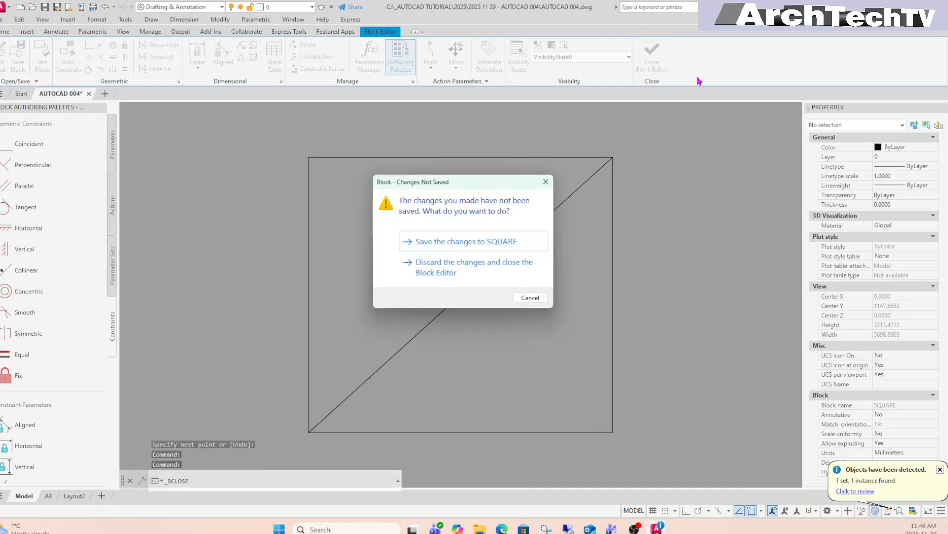
left_click(463, 242)
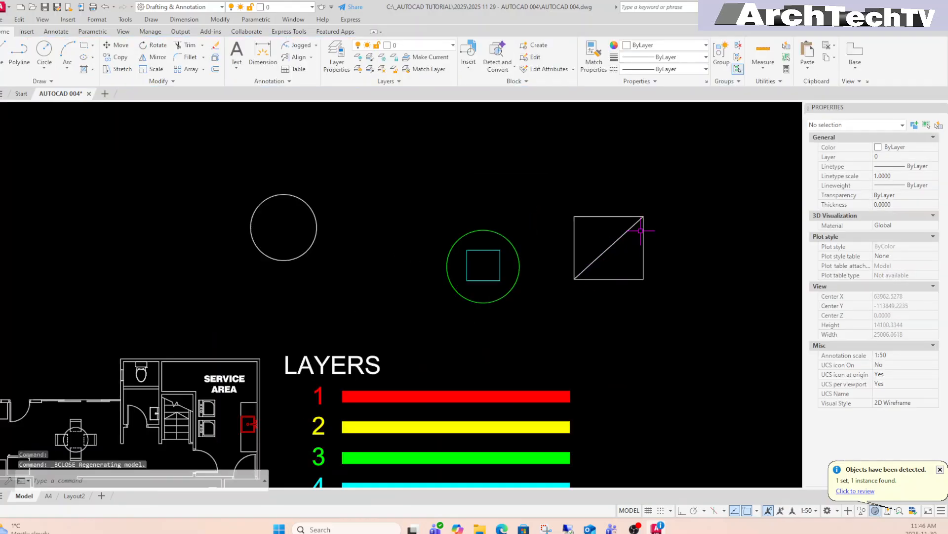
Select the SQUARE block and confirm an Edit Block In-place reference edit.
middle_click_drag(584, 339, 632, 320)
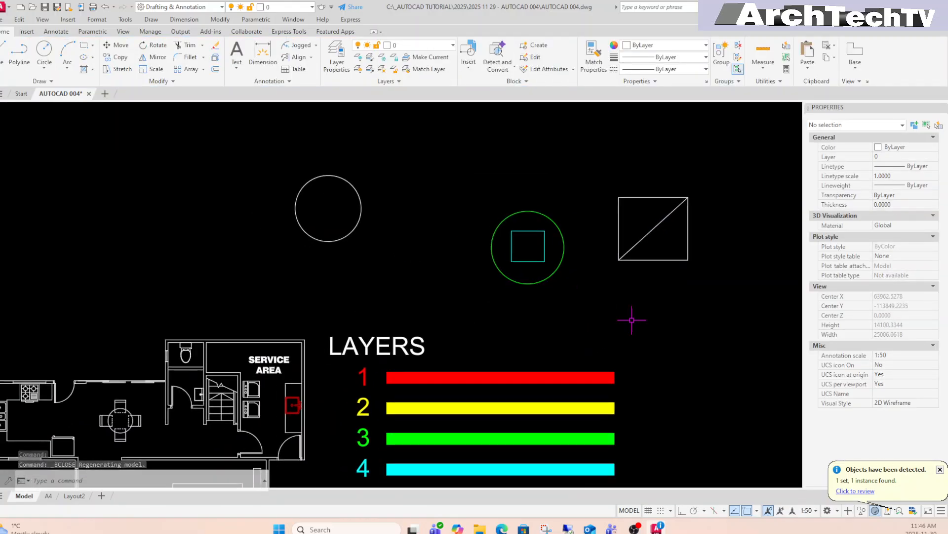
scroll(599, 290, "down", 2)
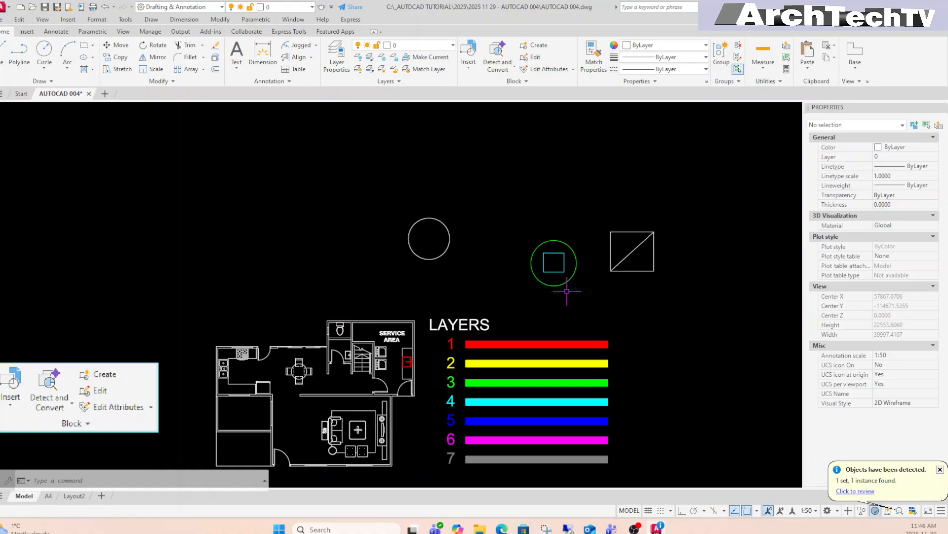
left_click(642, 272)
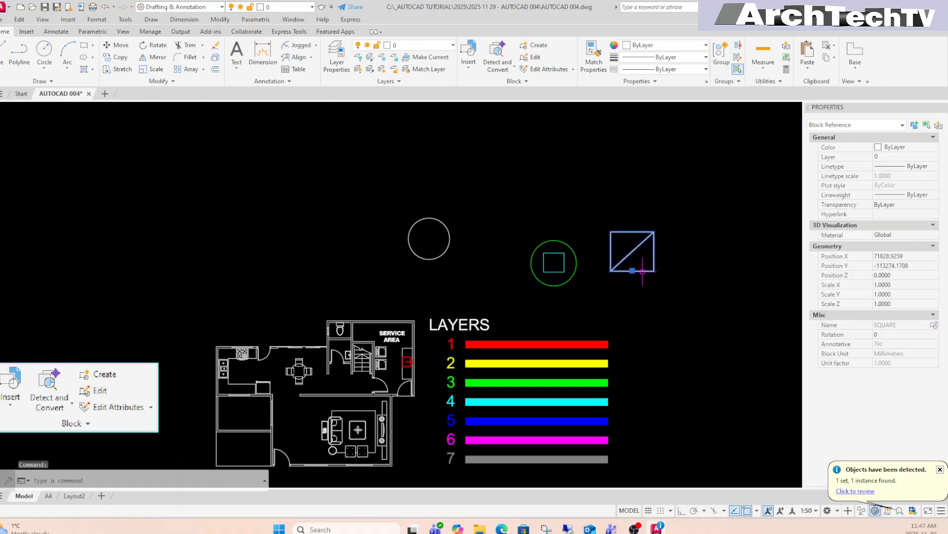
right_click(644, 273)
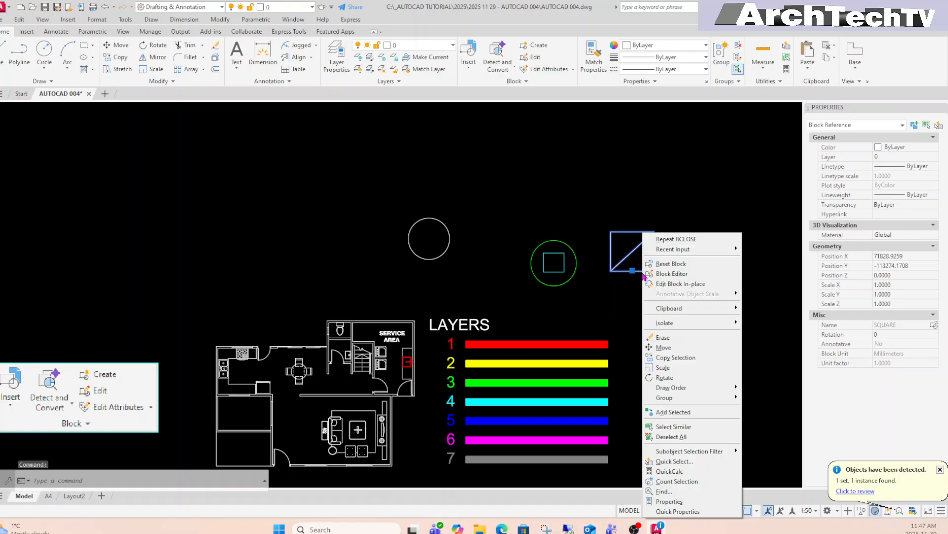
left_click(679, 285)
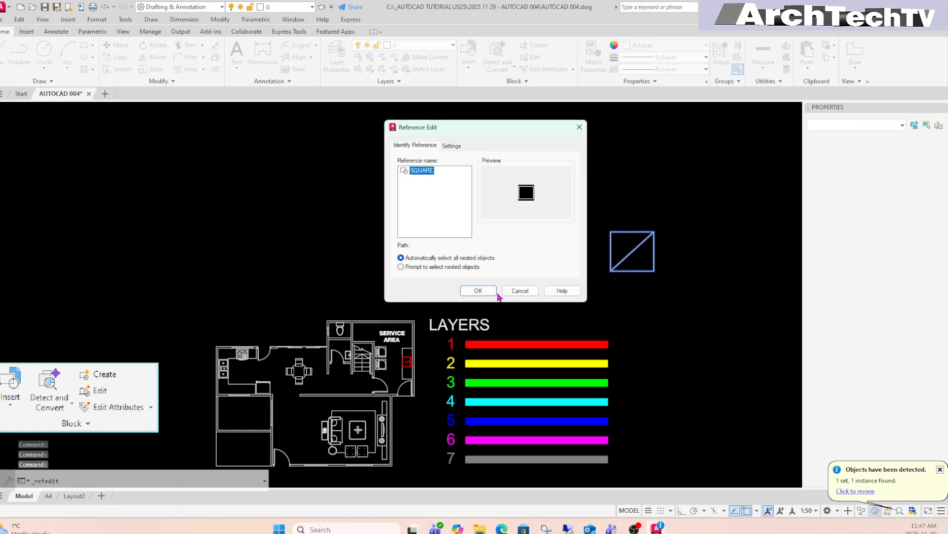
left_click(478, 291)
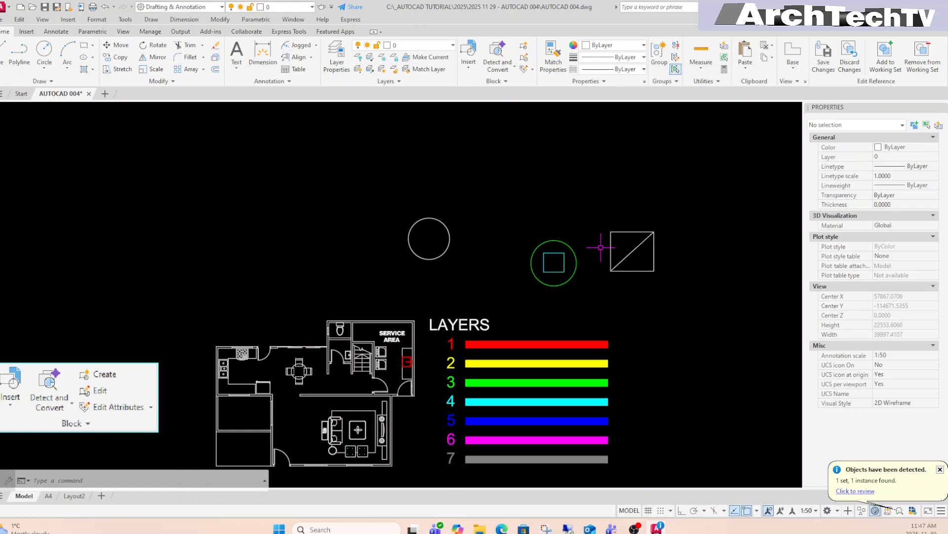
Draw a circle inside the square using the CX alias.
type("cx")
key("Return")
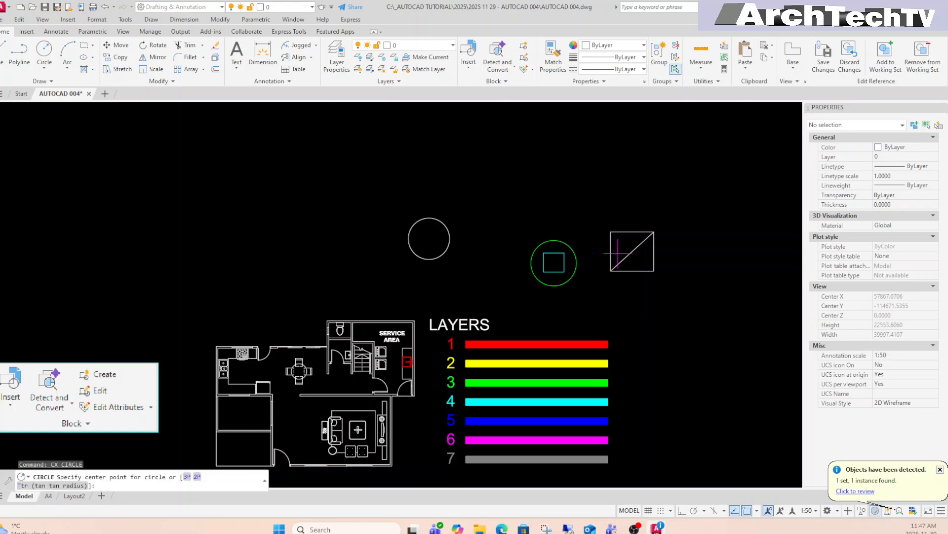
left_click(632, 251)
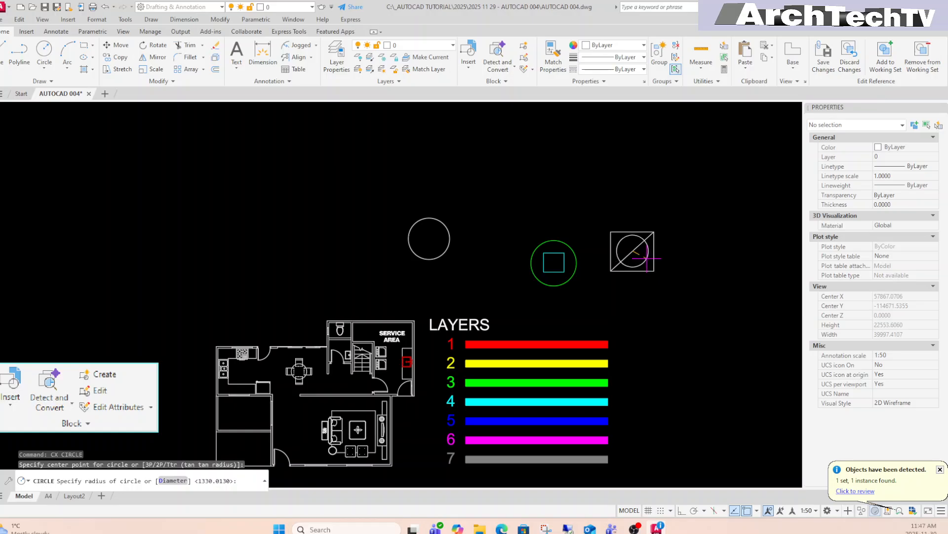
key("Escape")
key("Escape")
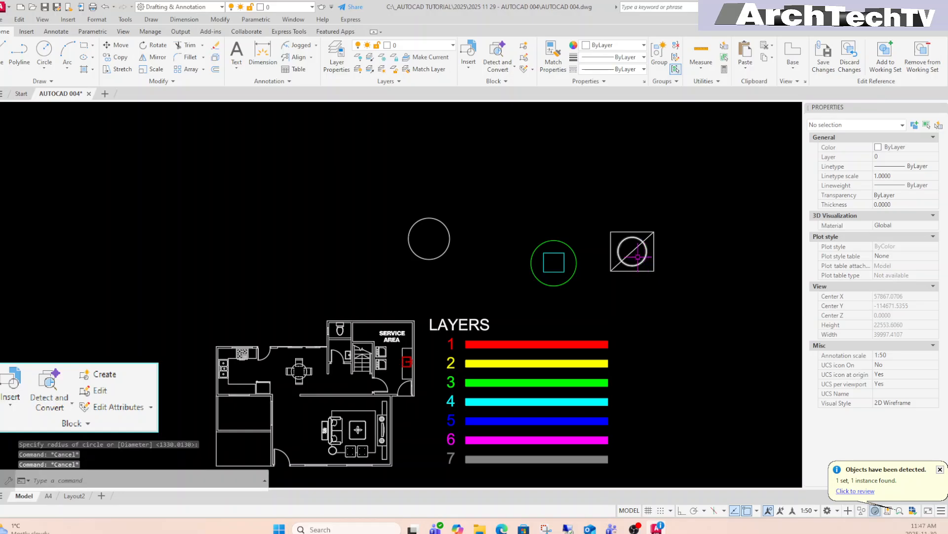
type("ma")
key("Return")
key("Escape")
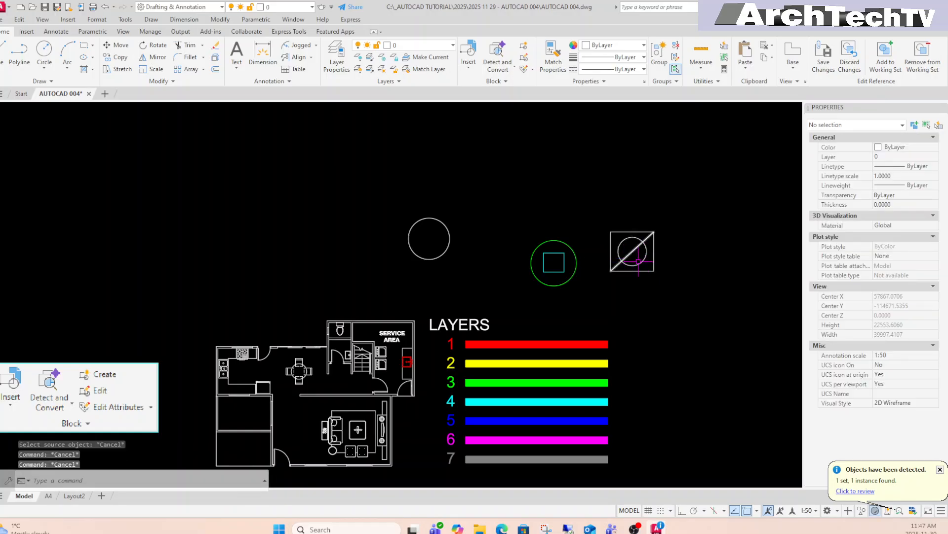
Put the new circle on yellow layer 2 and save the reference edit.
left_click(638, 262)
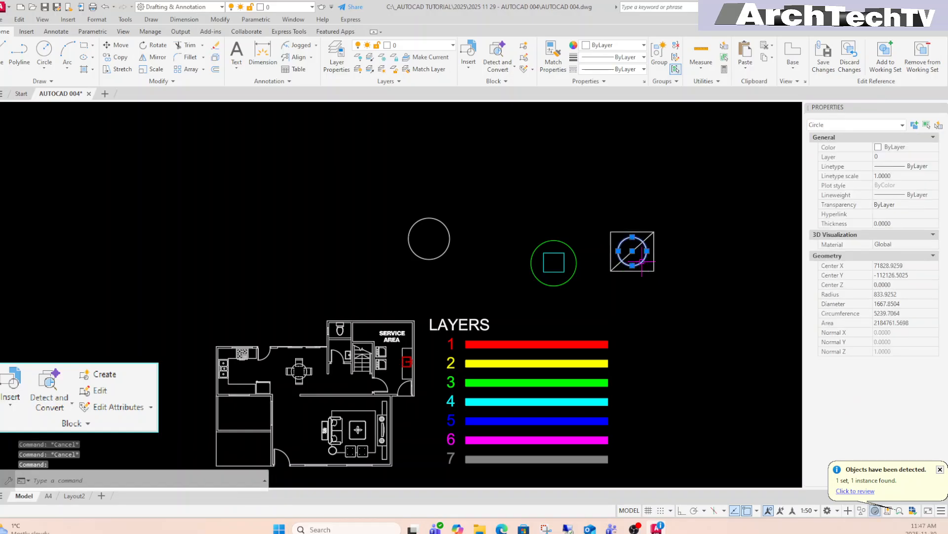
left_click(929, 157)
left_click(935, 157)
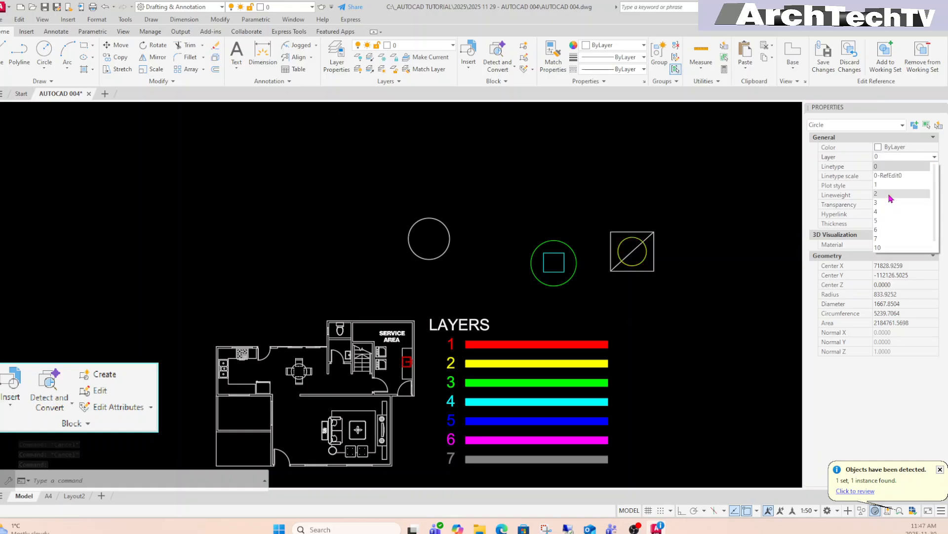
left_click(891, 198)
key("Escape")
key("Escape")
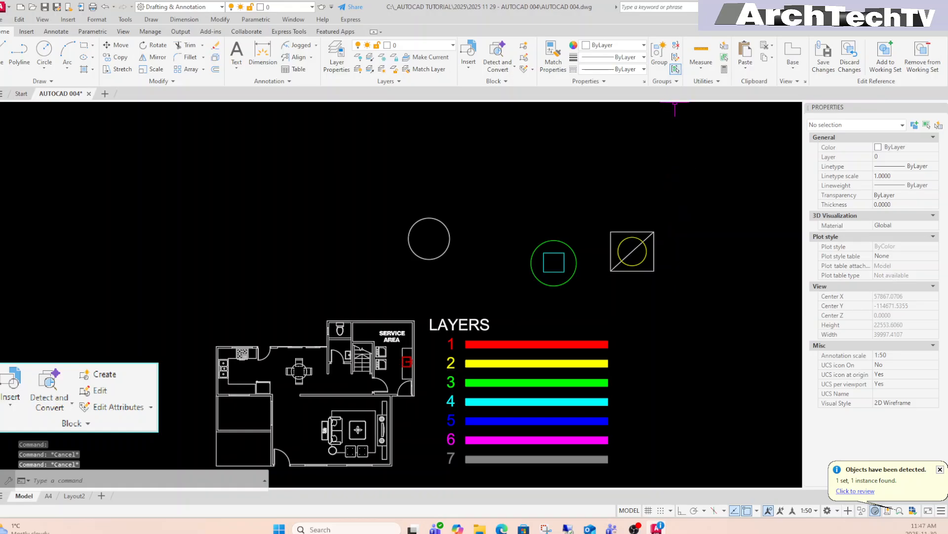
left_click(828, 73)
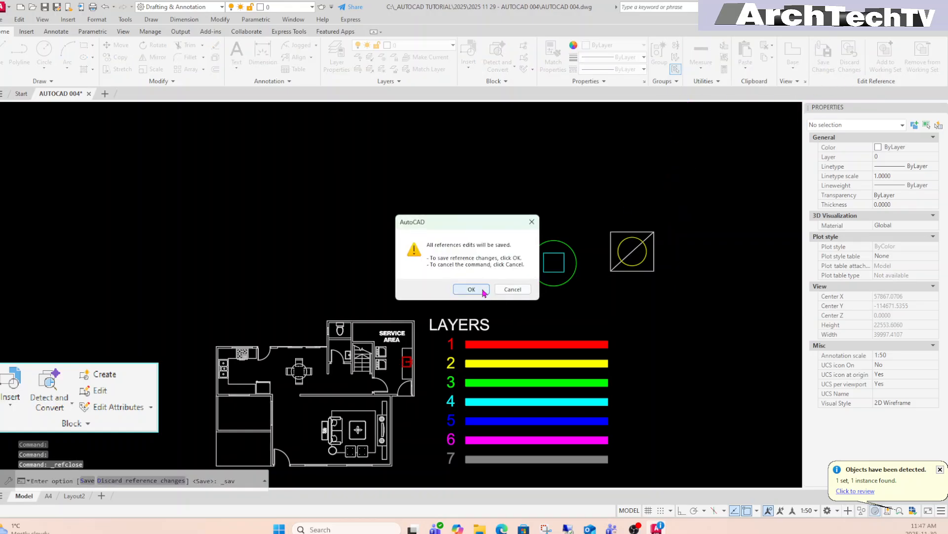
left_click(483, 291)
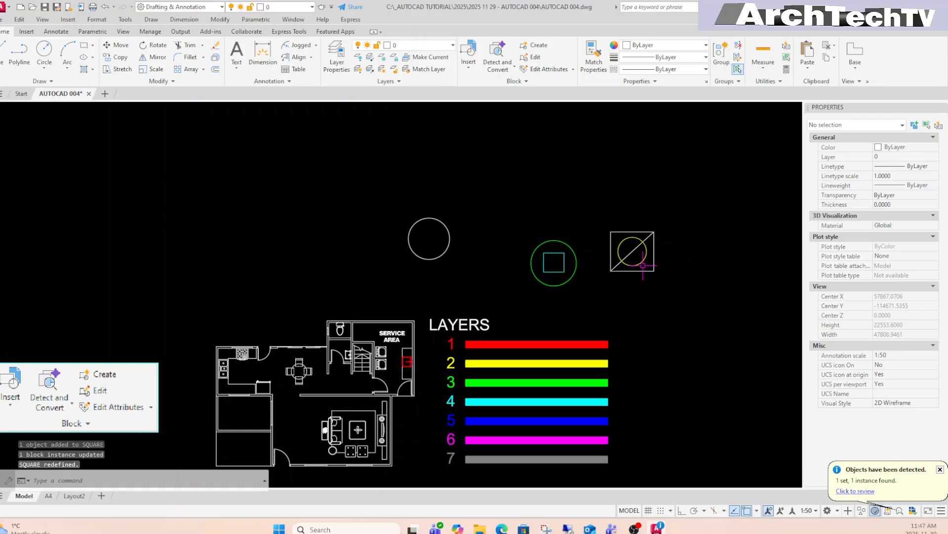
scroll(642, 265, "up", 2)
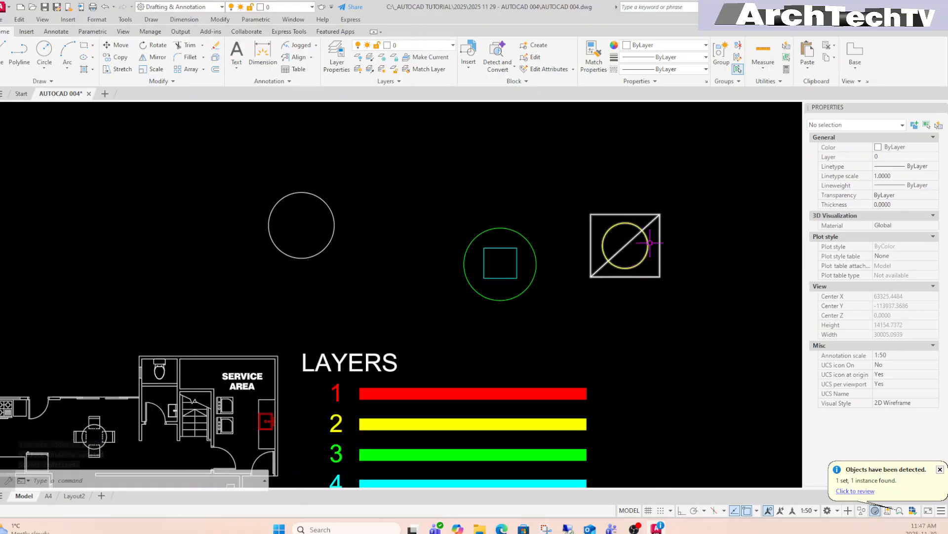
Set the SQUARE block's layer to 6 in Properties, then zoom out to review.
scroll(660, 256, "up", 3)
scroll(667, 250, "down", 2)
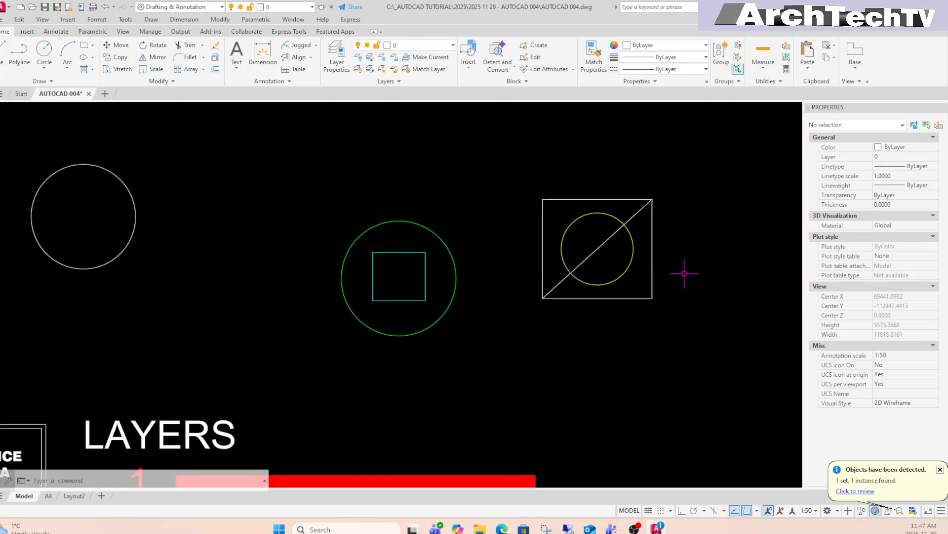
left_click(652, 270)
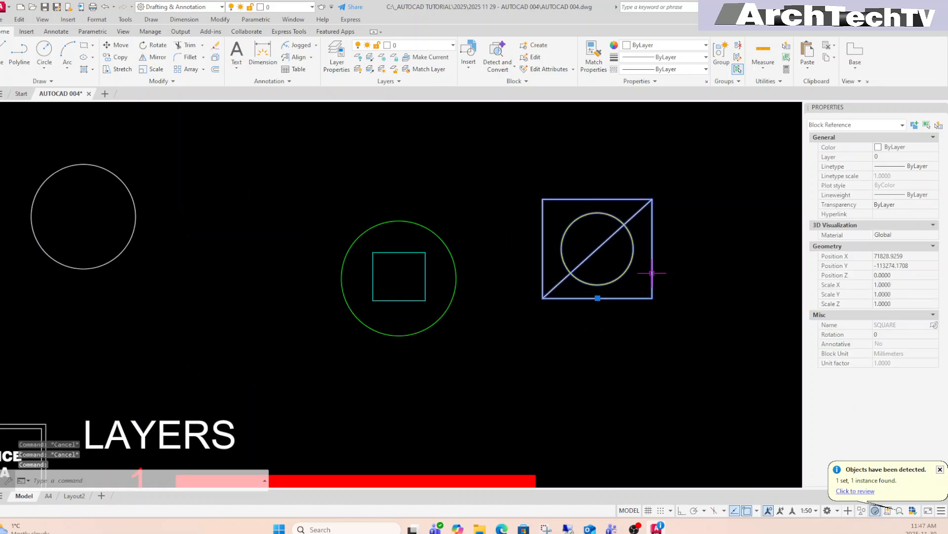
left_click(928, 157)
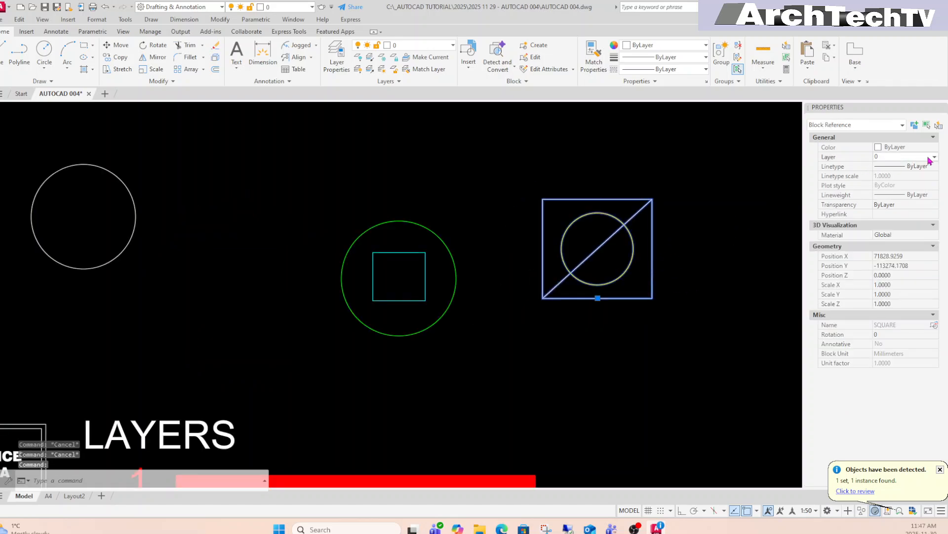
left_click(934, 157)
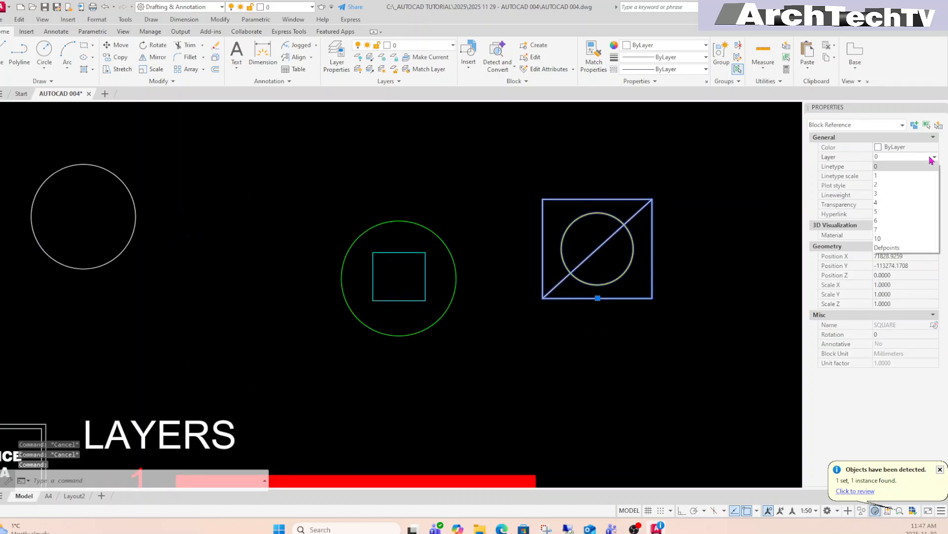
left_click(899, 220)
key("Escape")
key("Escape")
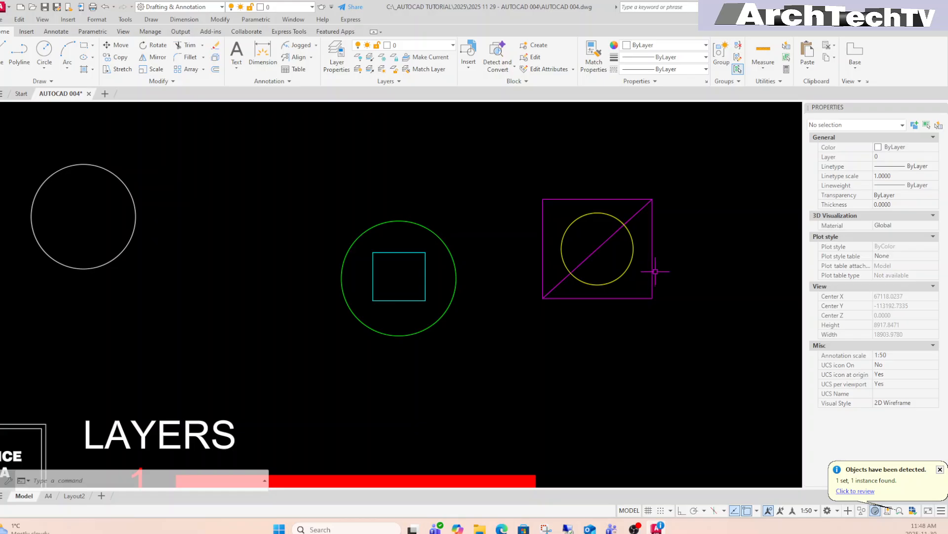
scroll(657, 269, "down", 4)
middle_click_drag(652, 327, 654, 309)
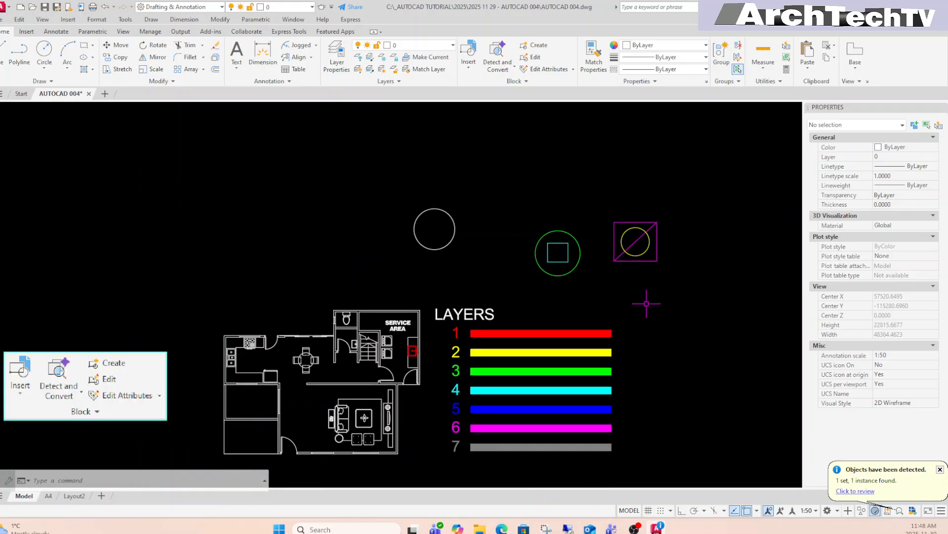
middle_click_drag(629, 310, 652, 299)
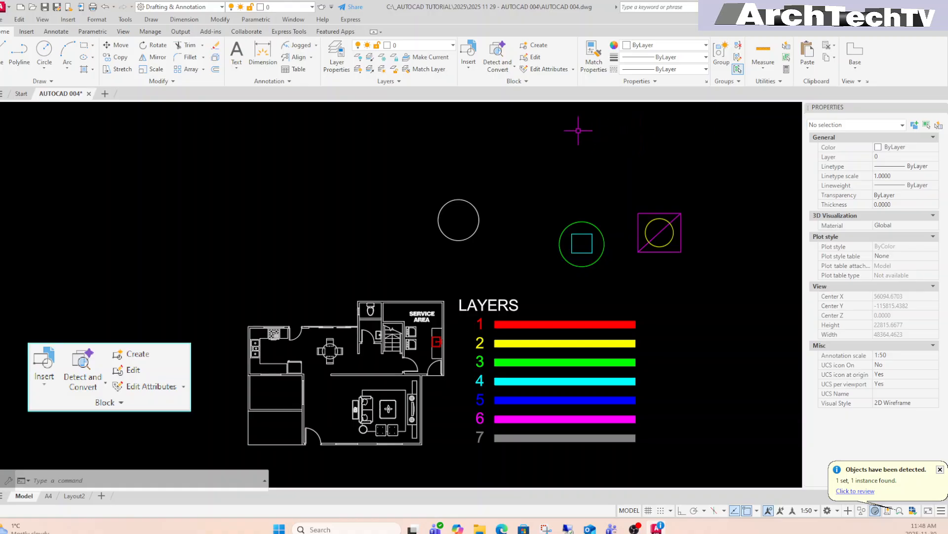
left_click(514, 70)
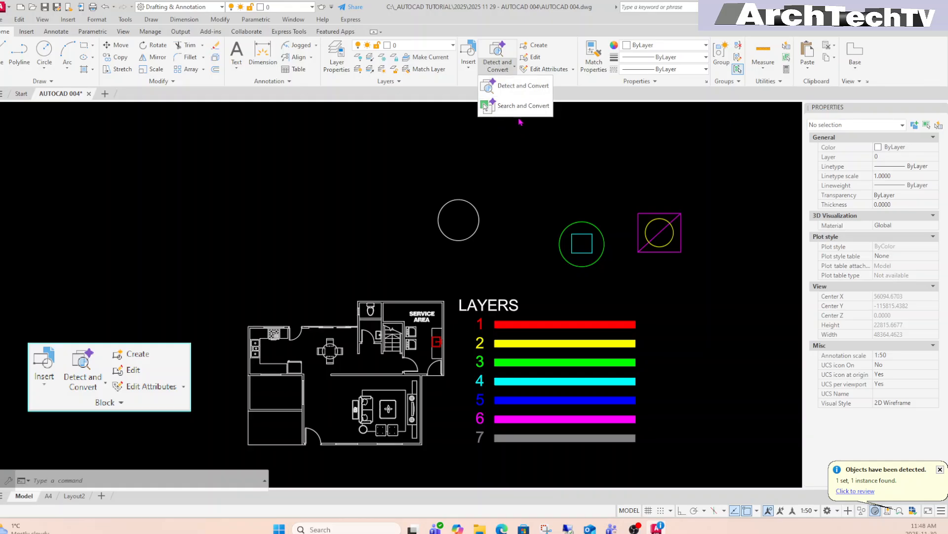
left_click(604, 159)
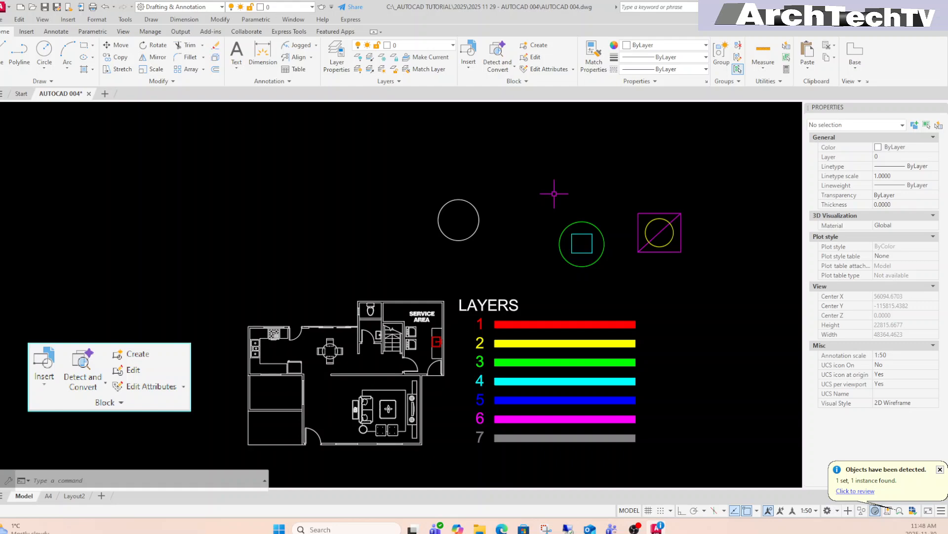
middle_click_drag(550, 193, 546, 192)
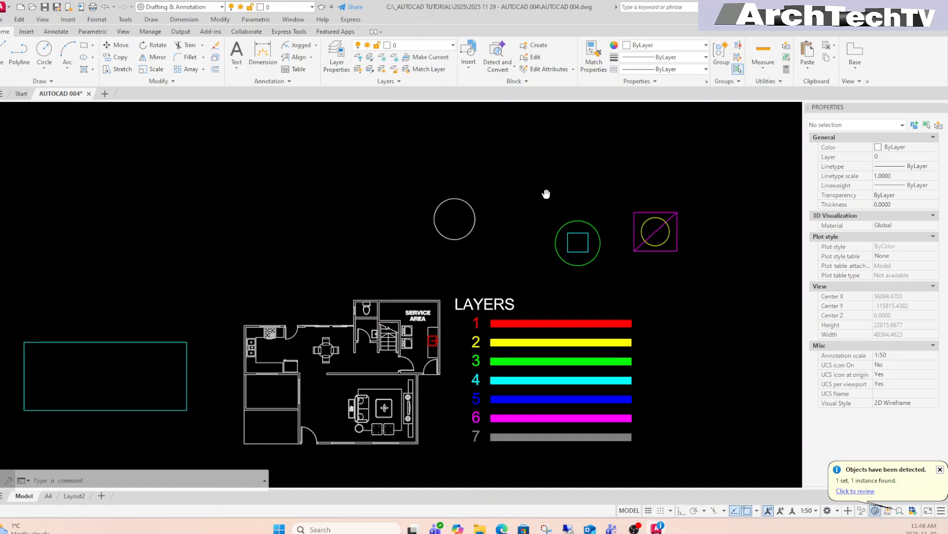